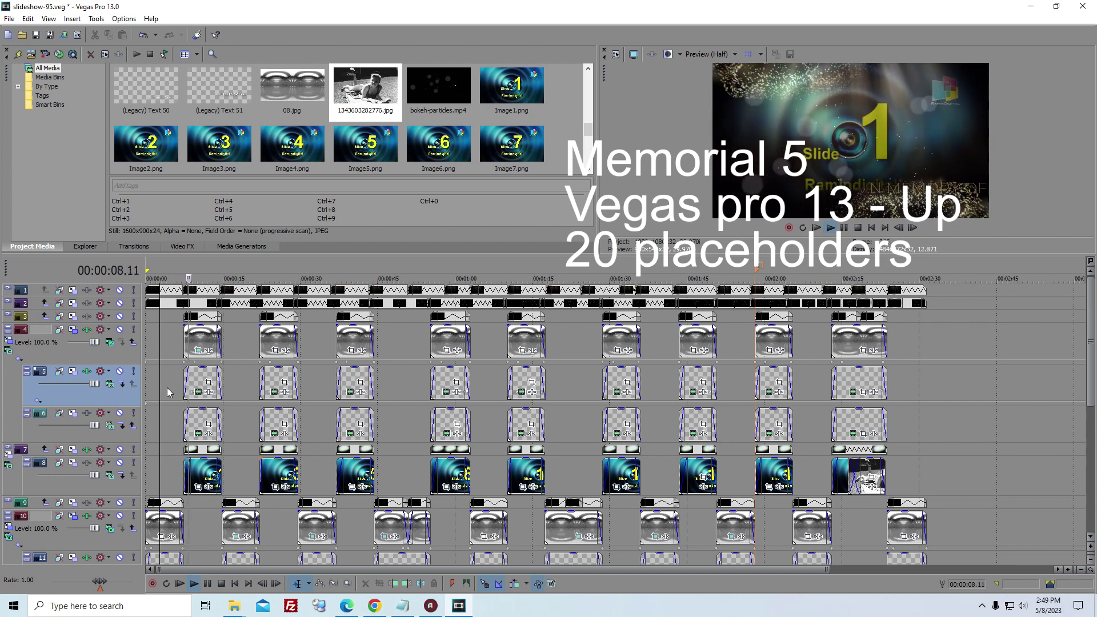
Replace the text of the first title event on track 5 with "change name" and preview it.
left_click(198, 396)
left_click(198, 393)
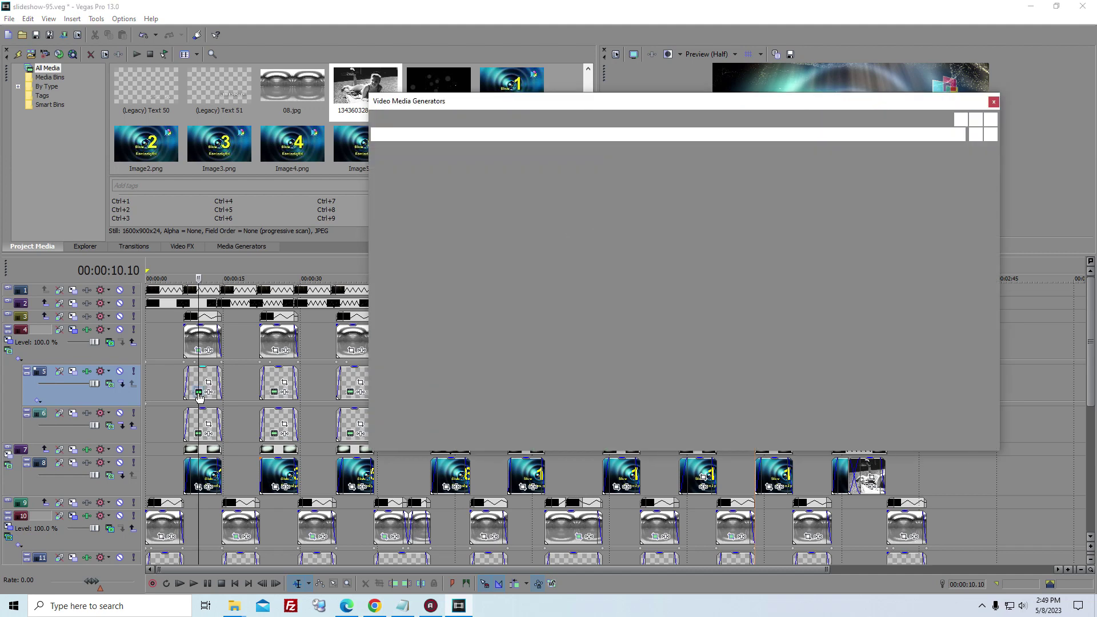
left_click_drag(631, 233, 407, 233)
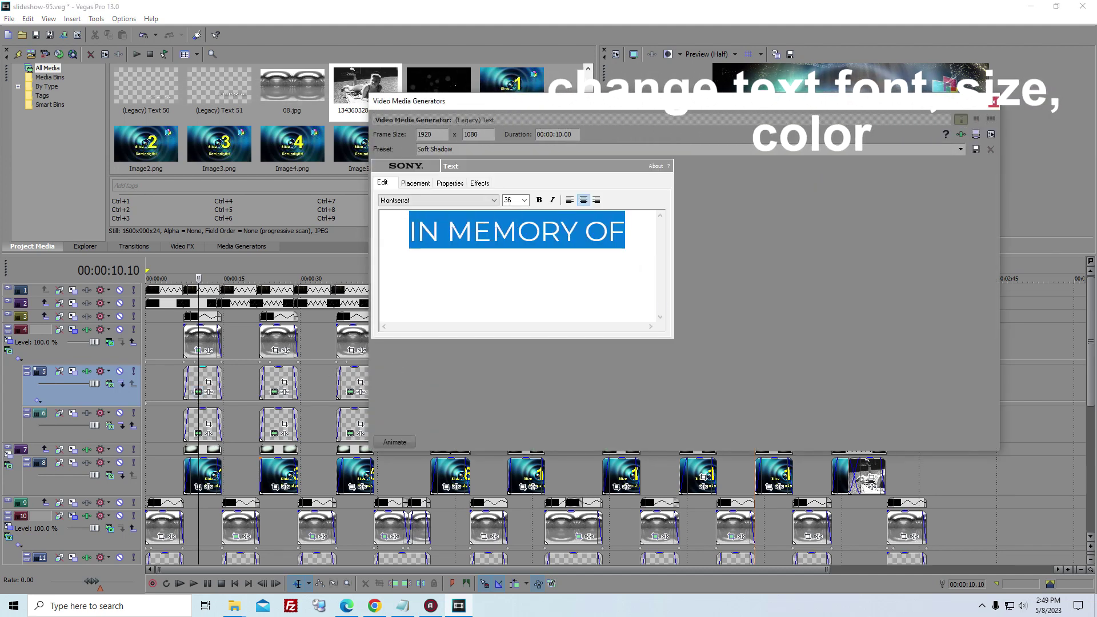
type("change name")
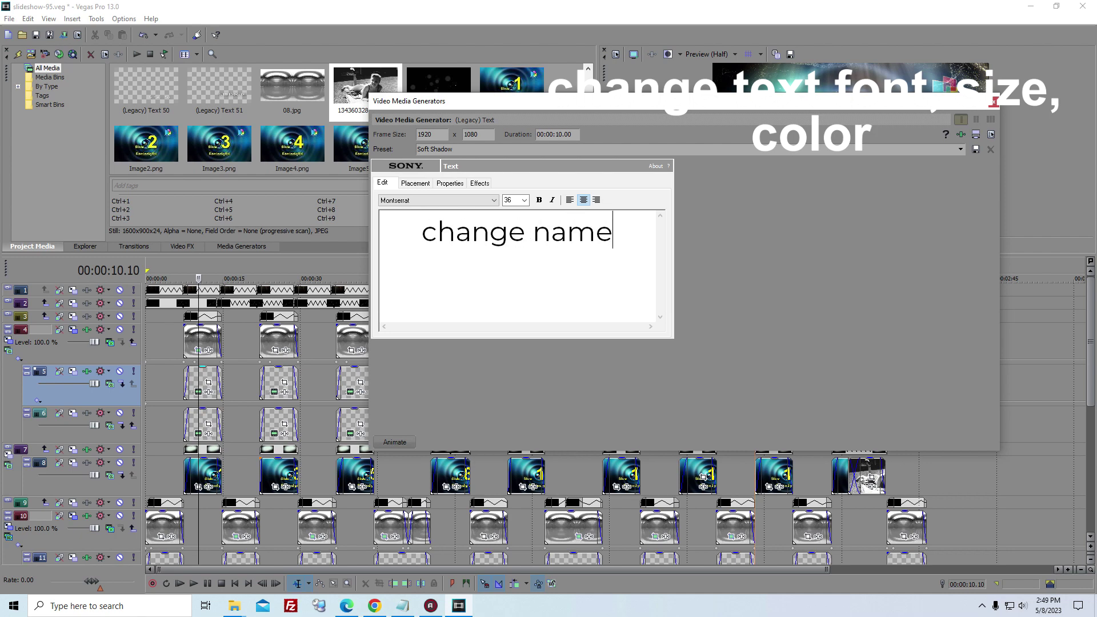
left_click(994, 102)
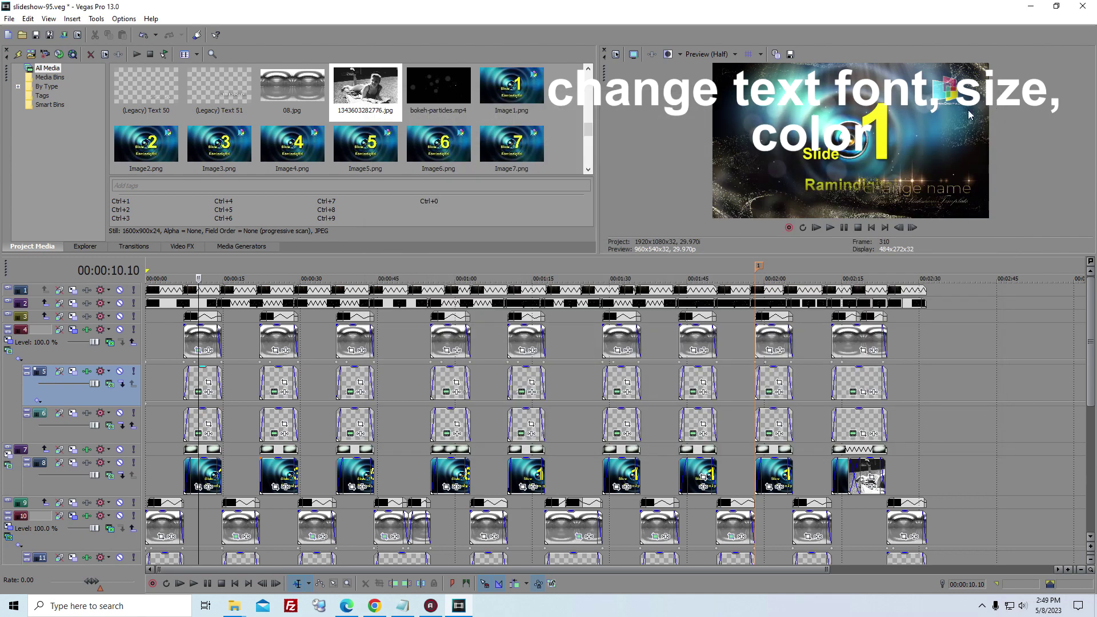
key("space")
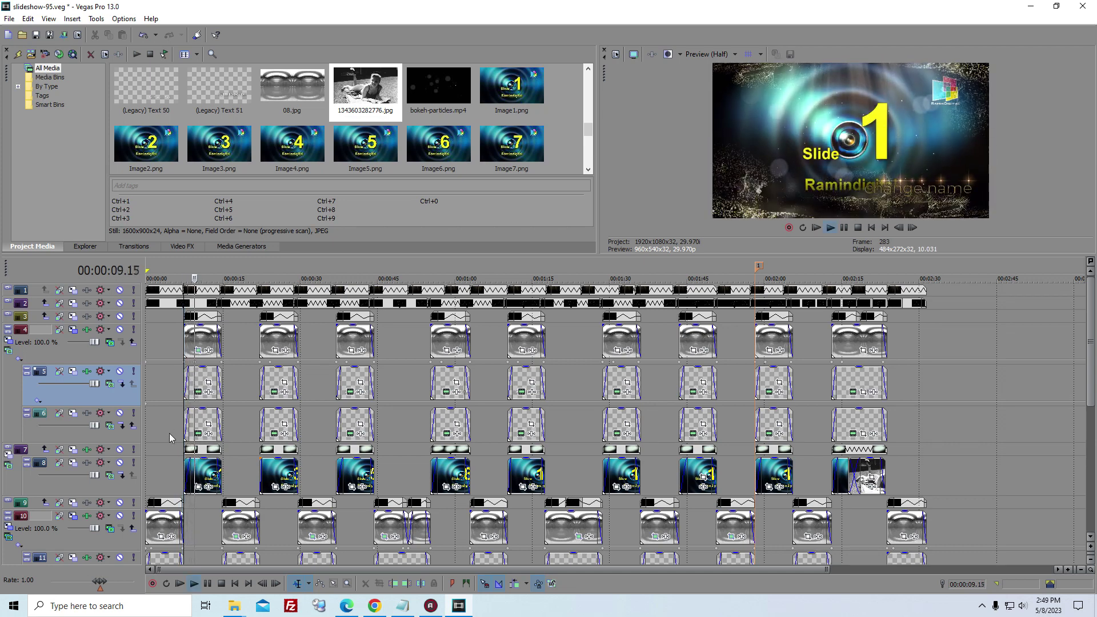
key("space")
Replace the first subtitle event's text on track 6 with "add more text below the main text" and preview it.
left_click(199, 435)
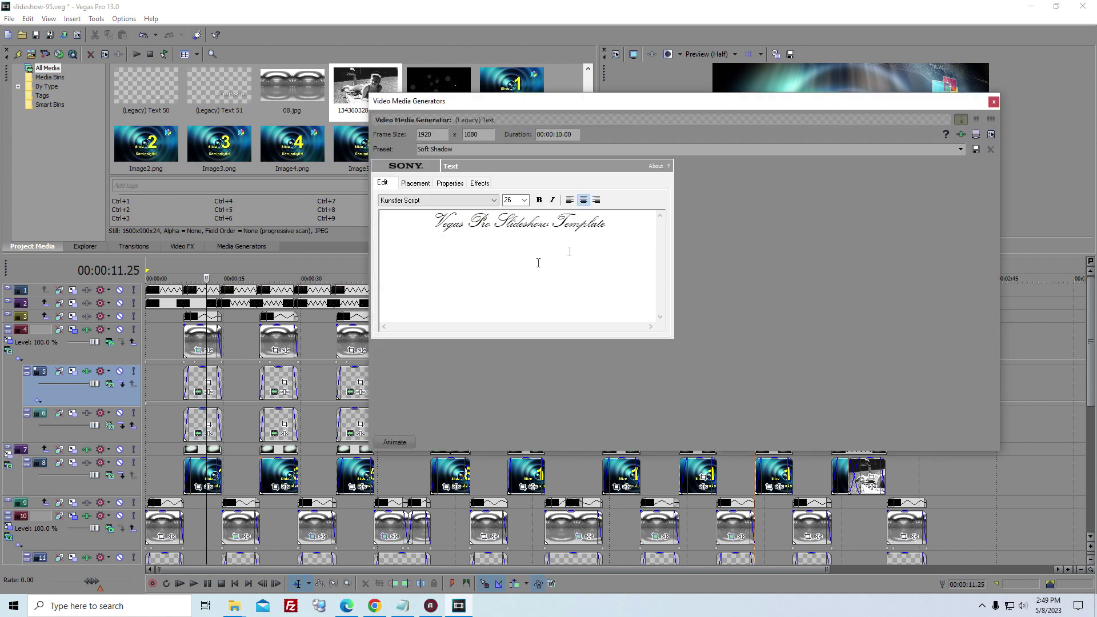
type("a")
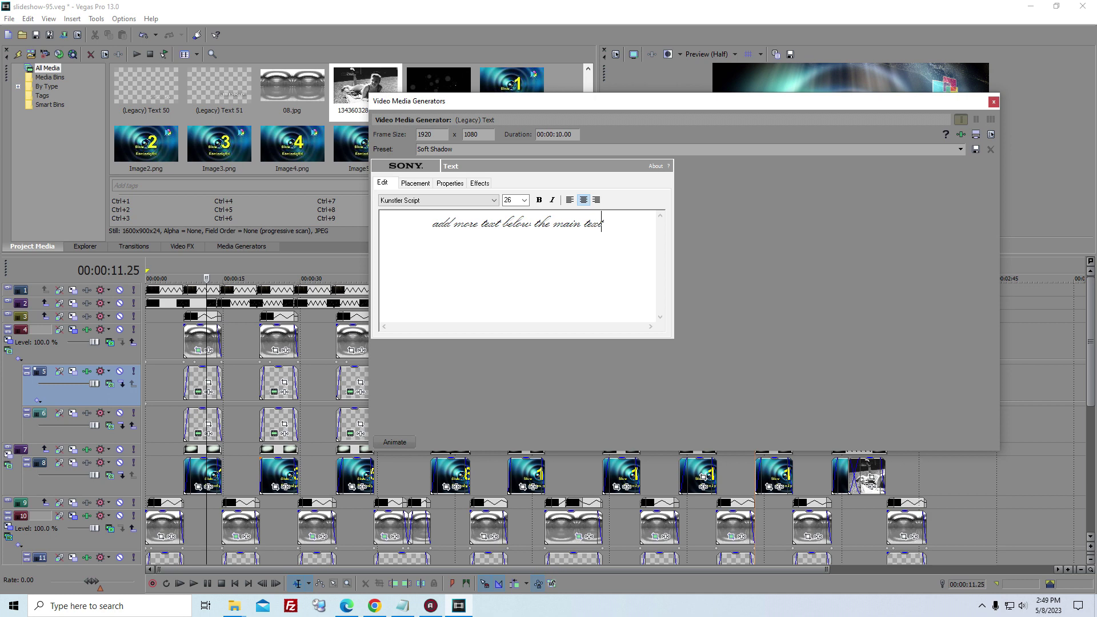
left_click(993, 102)
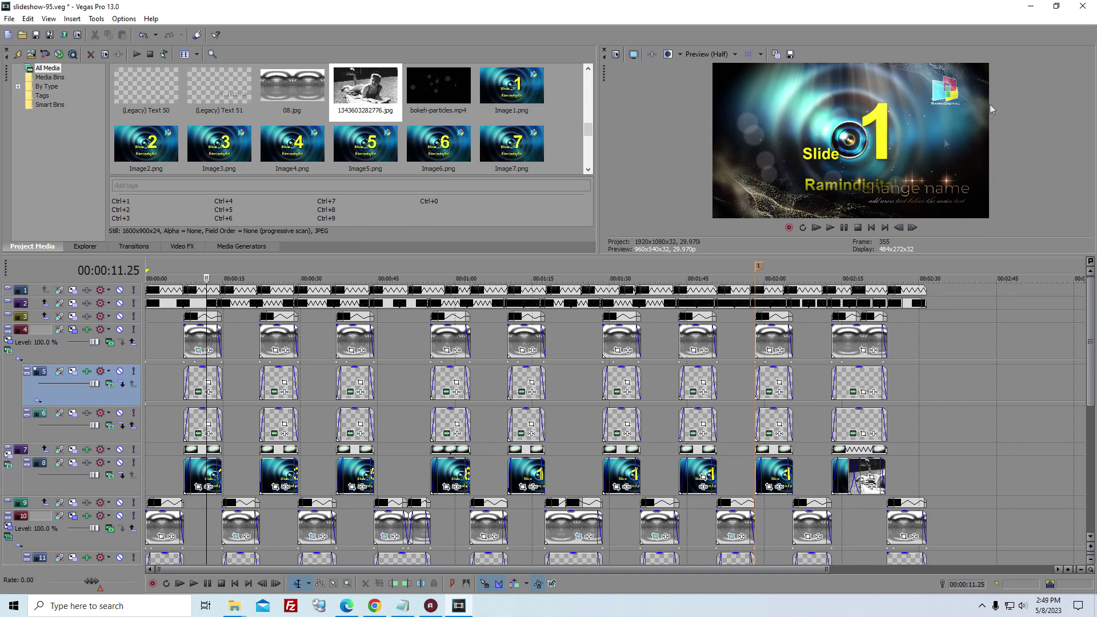
key("space")
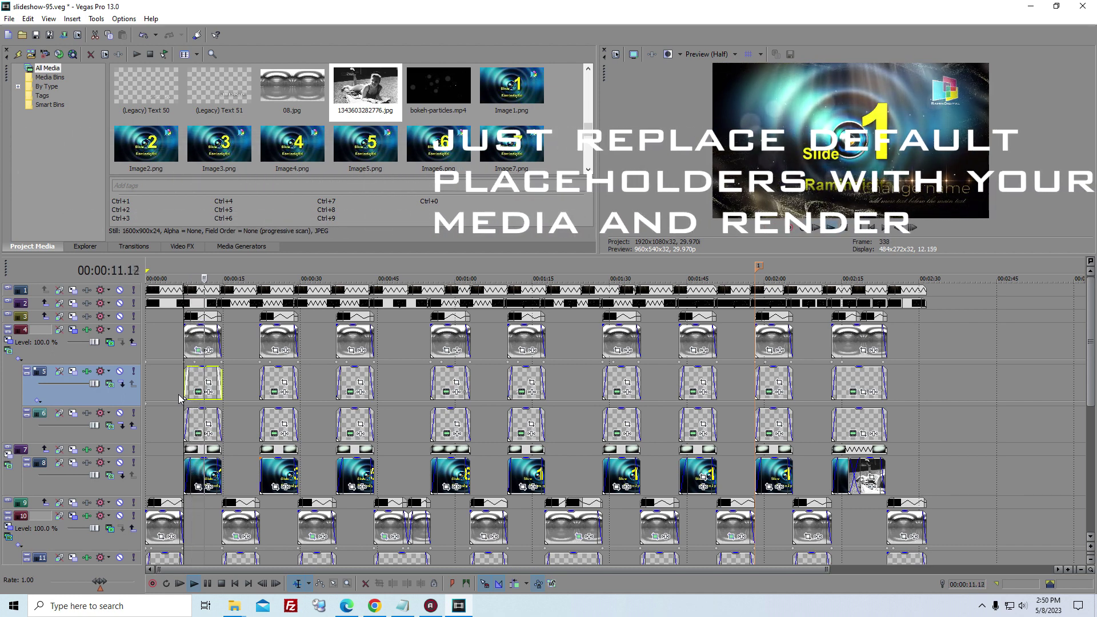
key("space")
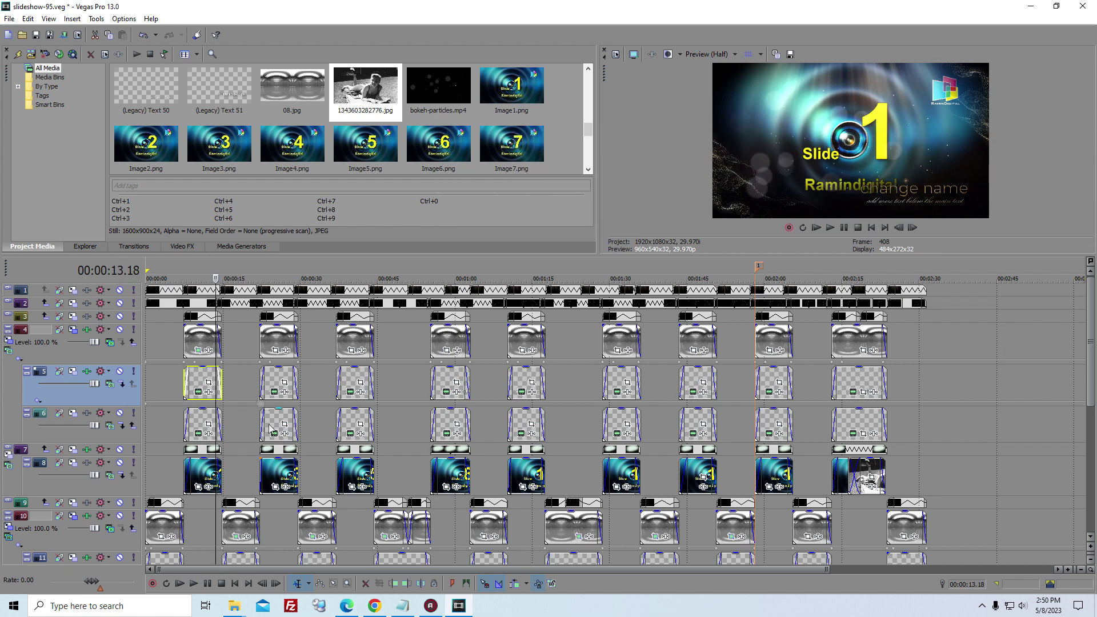
Replace the text of the second title event on track 5 with "Chnage font, color, size".
key("space")
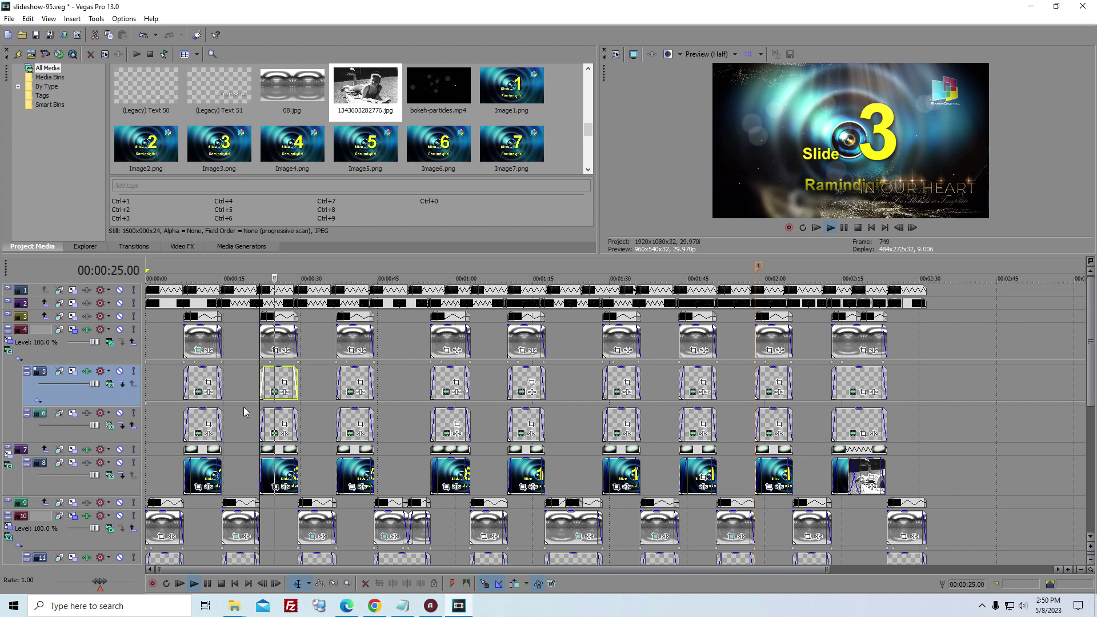
left_click(275, 392)
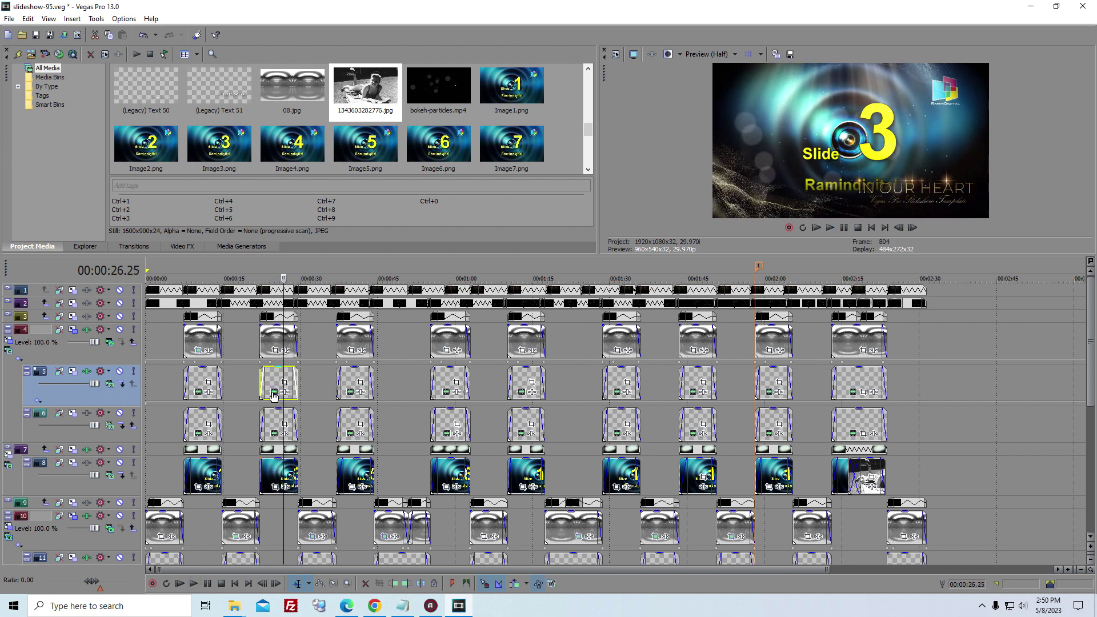
left_click_drag(656, 237, 411, 234)
type("CVh")
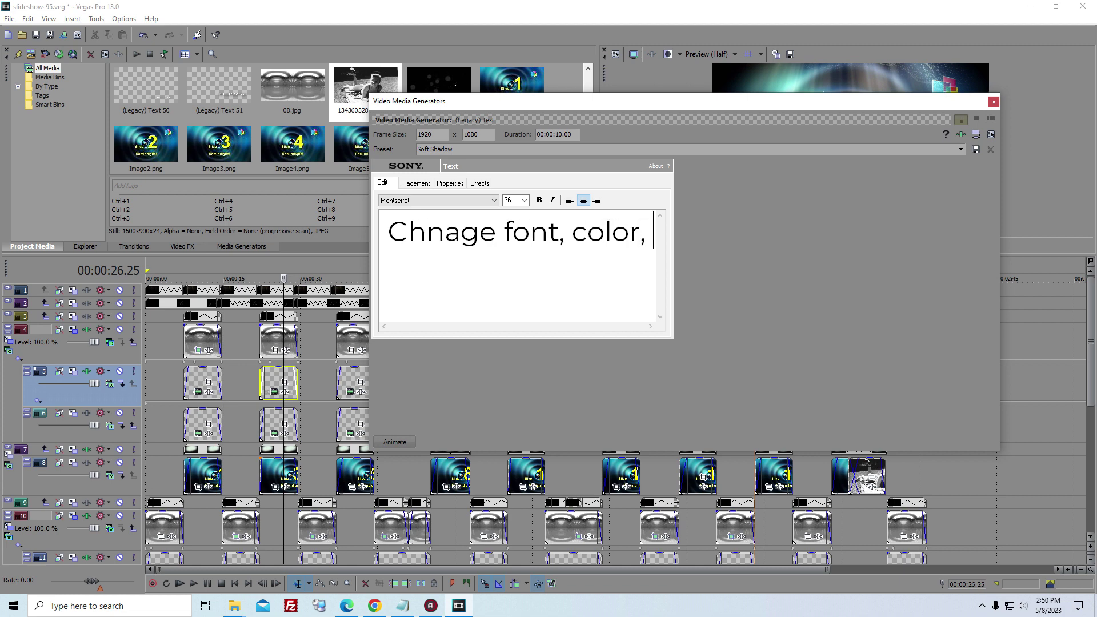
type("size")
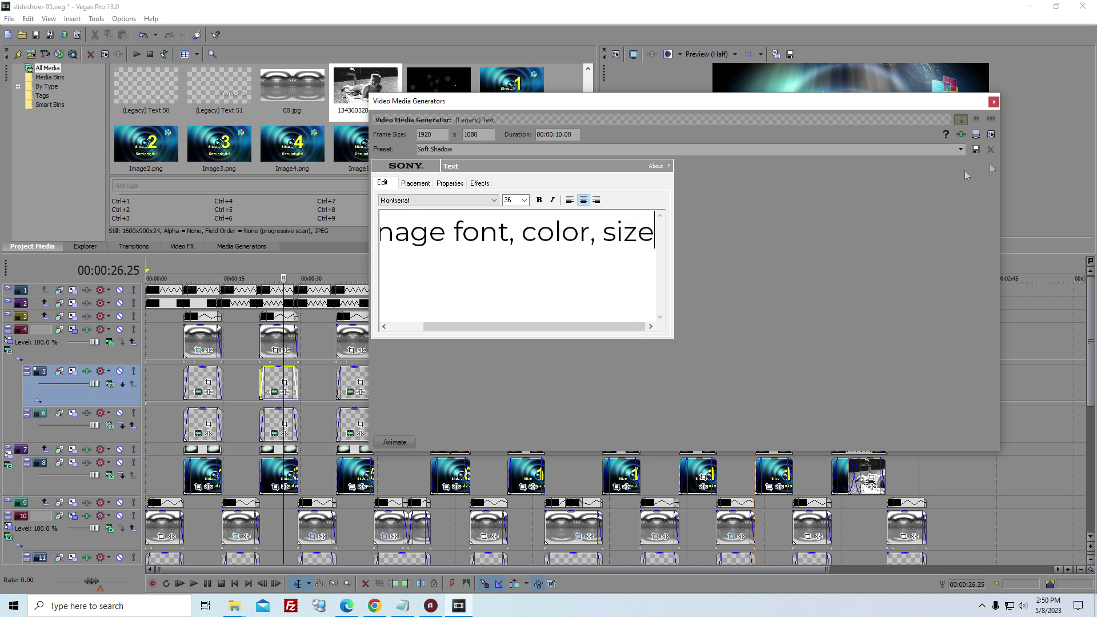
left_click(993, 102)
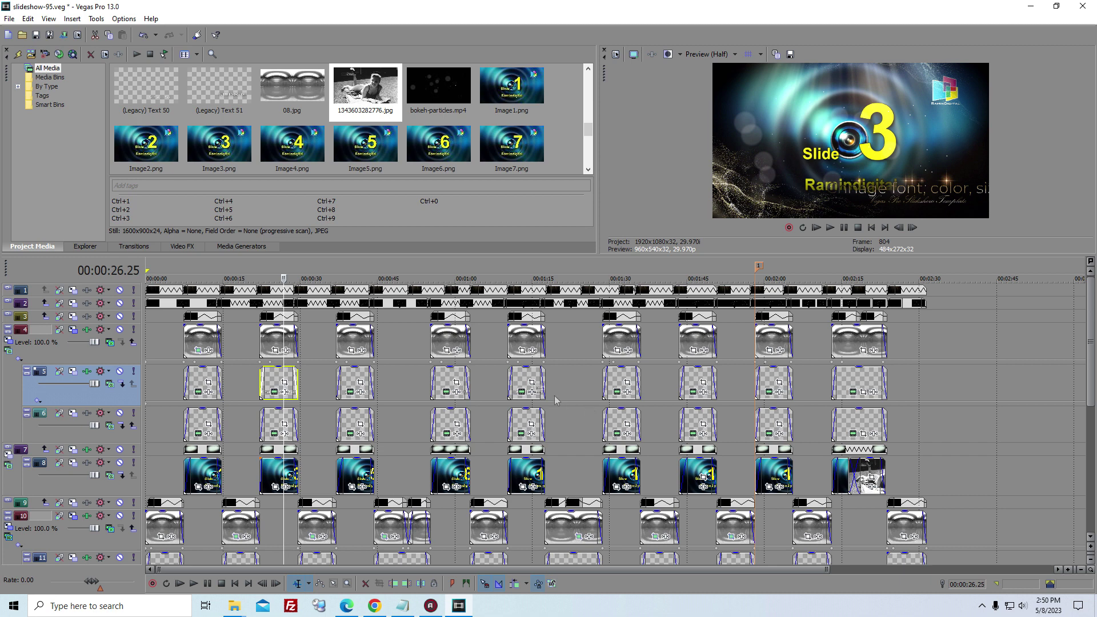
Move the second title's text placement to about X -0.532, Y 0.544 so it fits the frame, and preview it.
left_click(259, 344)
key("space")
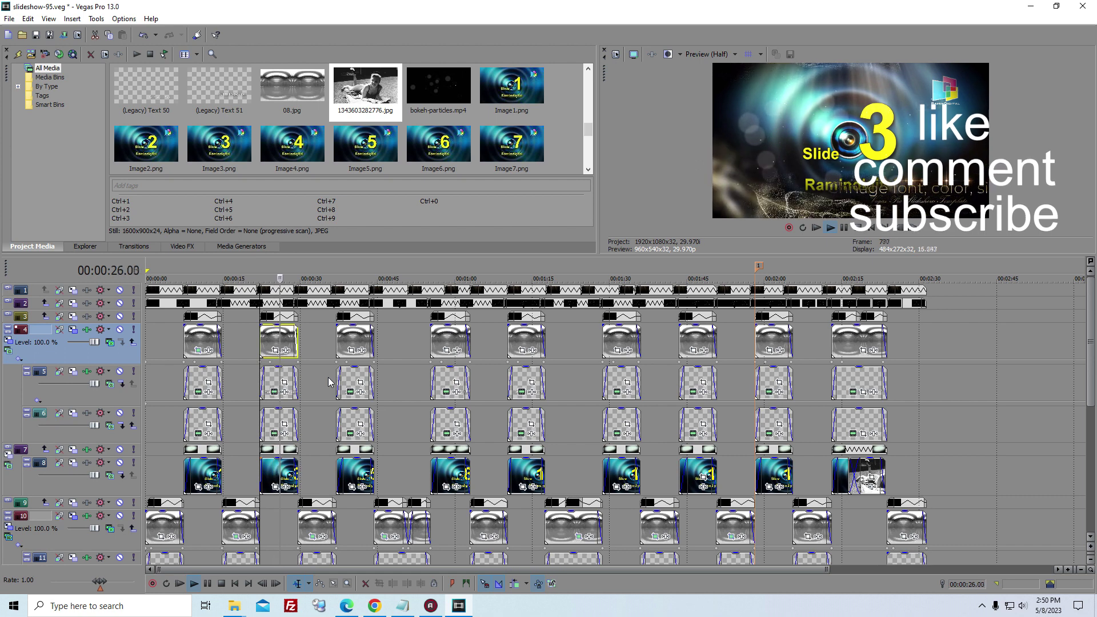
key("space")
left_click(275, 392)
left_click_drag(785, 109, 530, 128)
left_click(158, 204)
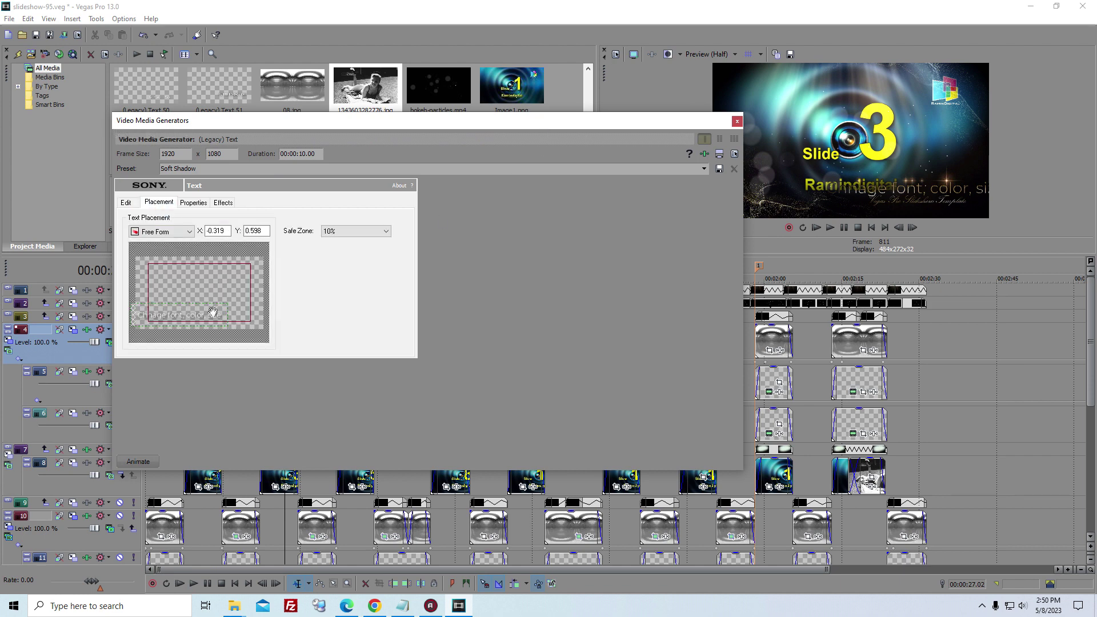
left_click_drag(208, 320, 195, 318)
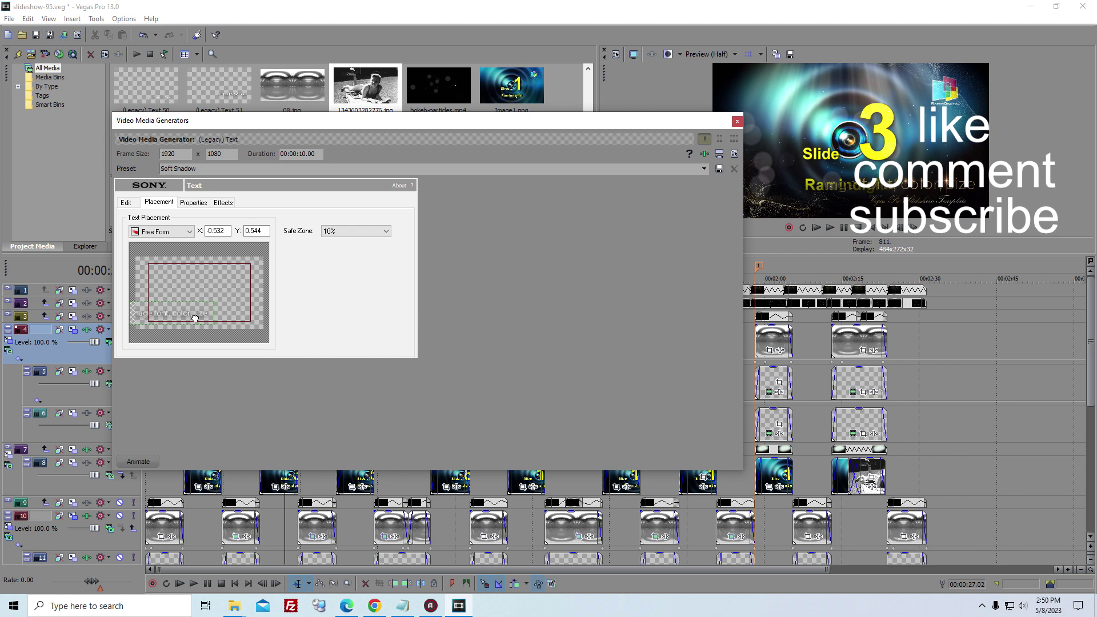
left_click(737, 122)
left_click(258, 378)
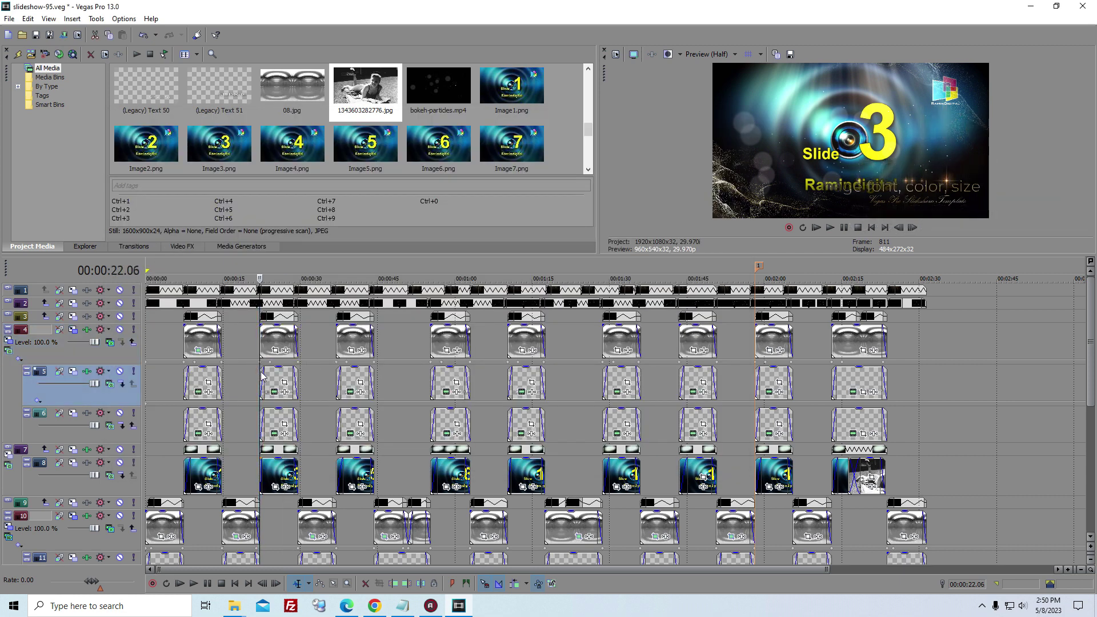
key("space")
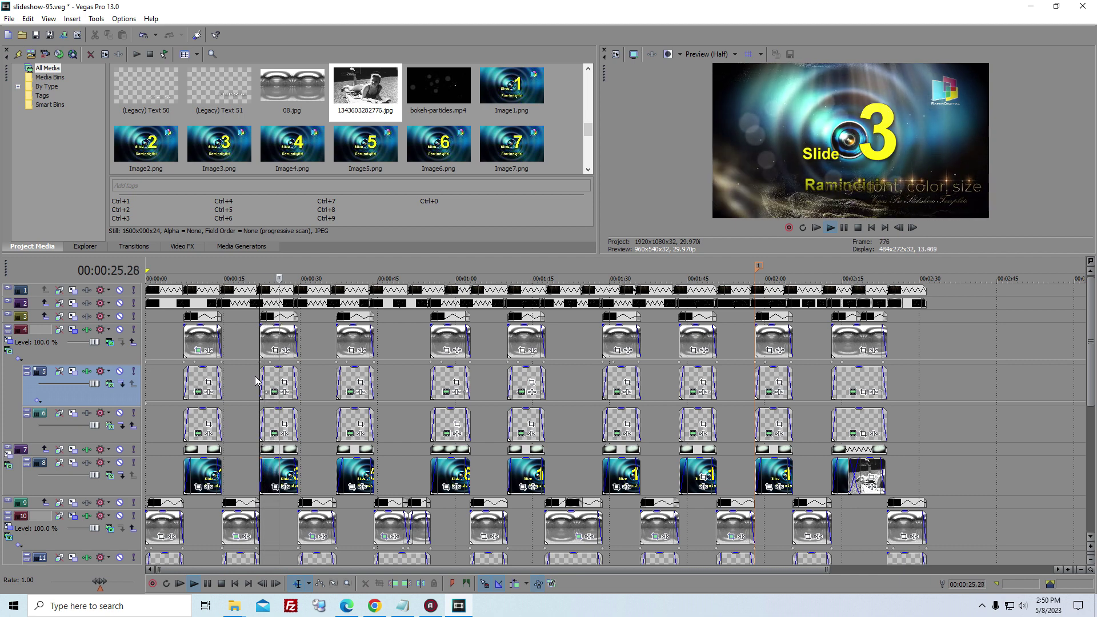
Match the pan/crop of the second overlay event on track 4 to the output aspect.
left_click(275, 350)
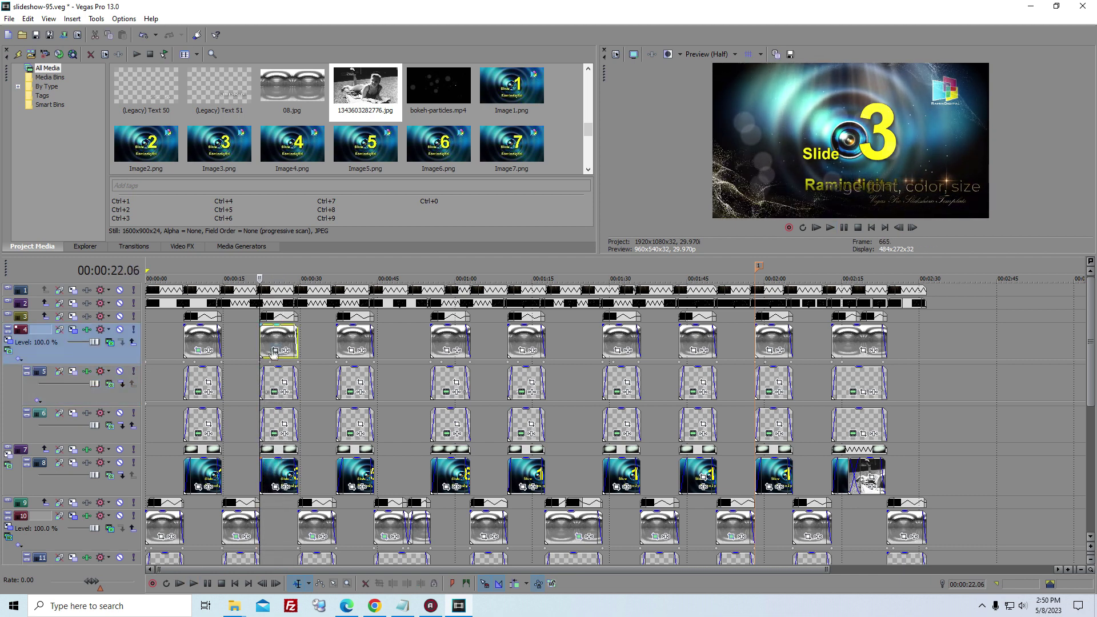
right_click(432, 316)
left_click(474, 373)
left_click(566, 154)
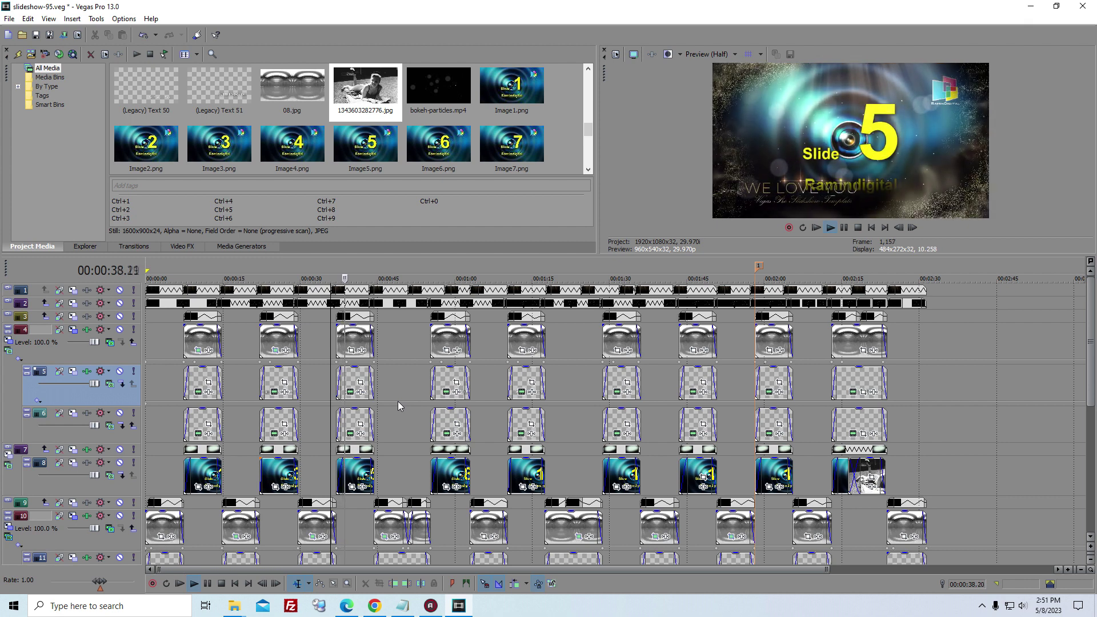
key("Return")
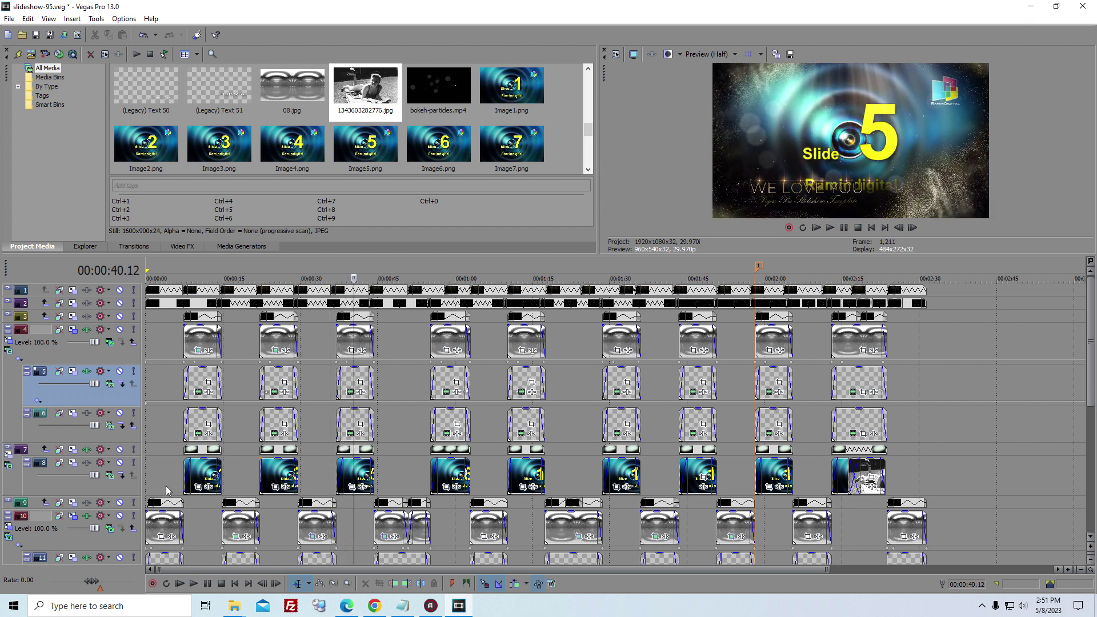
Replace the Image2.png placeholder in the project media with the bonnie-pointer-67_wide photo and preview the first slide.
left_click(196, 476)
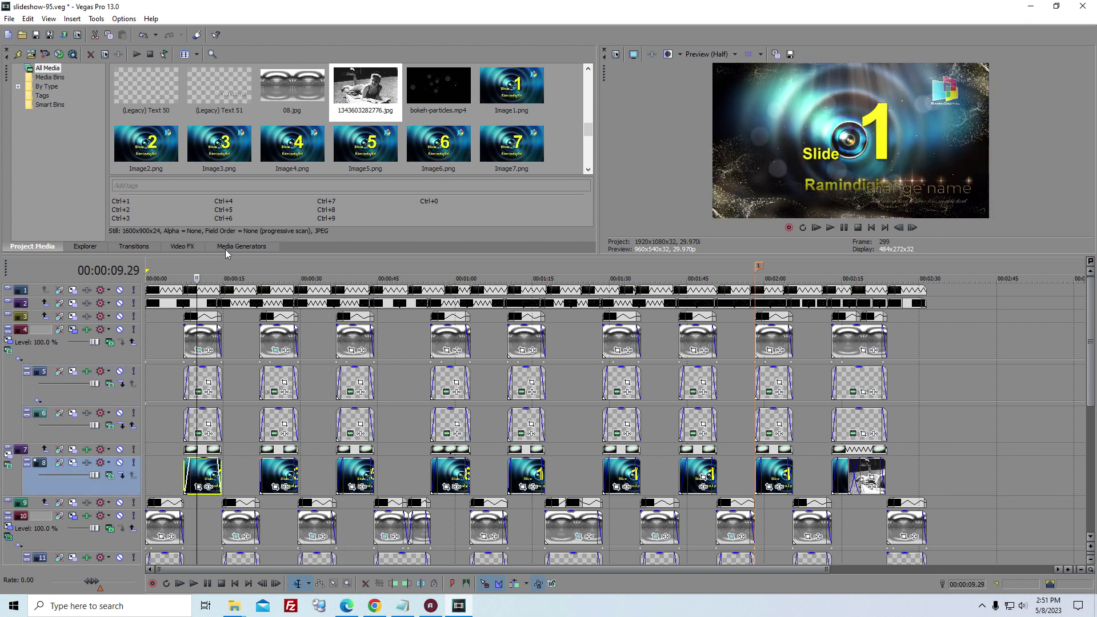
right_click(144, 147)
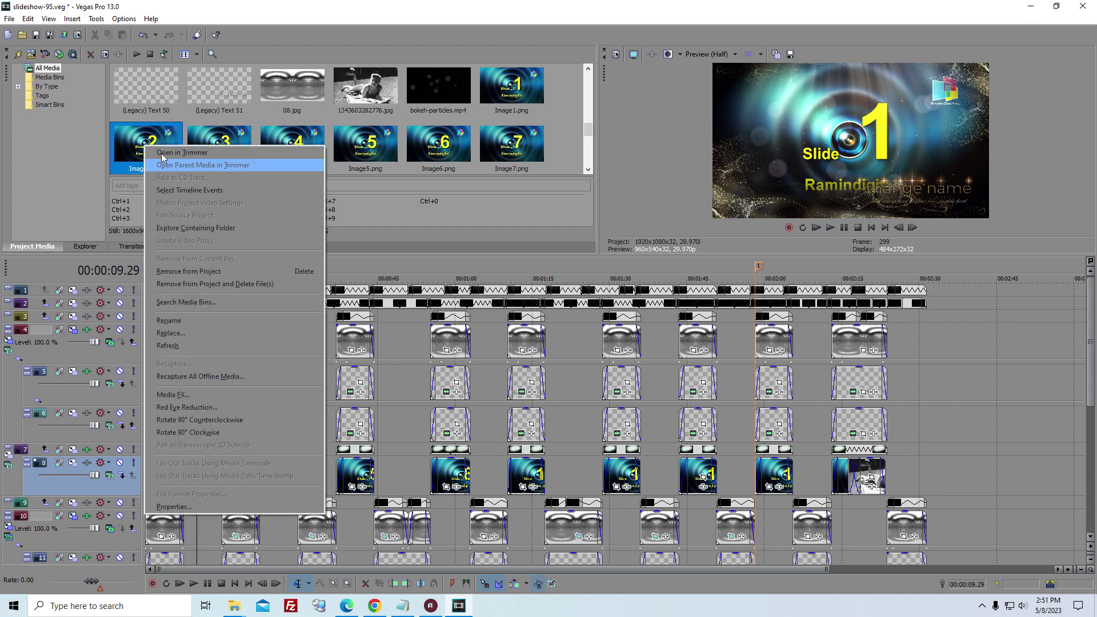
left_click(182, 334)
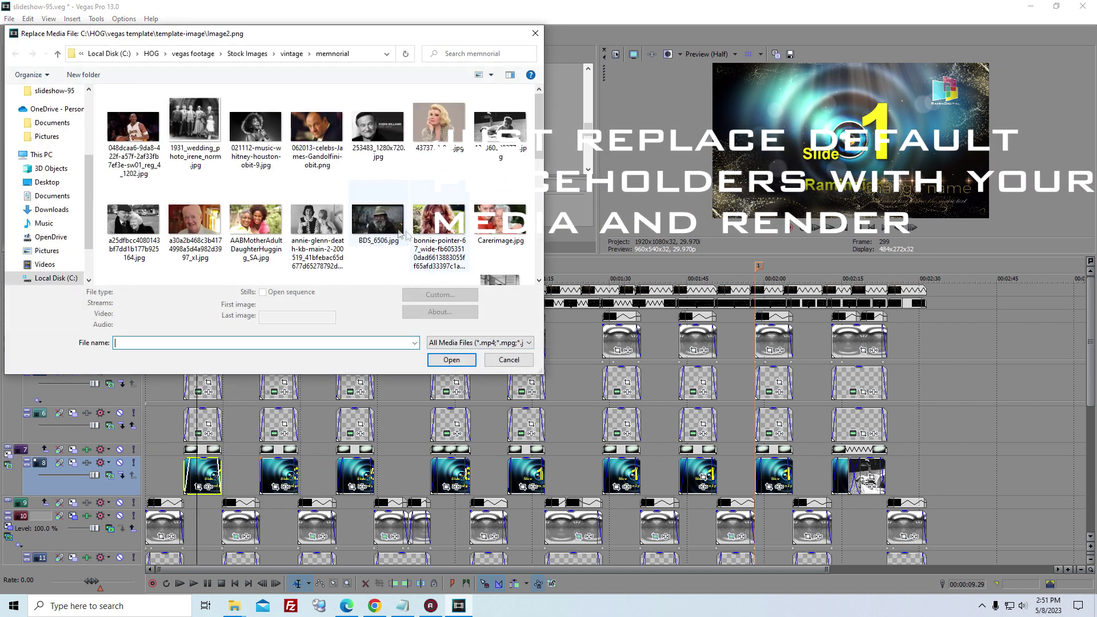
double_click(438, 223)
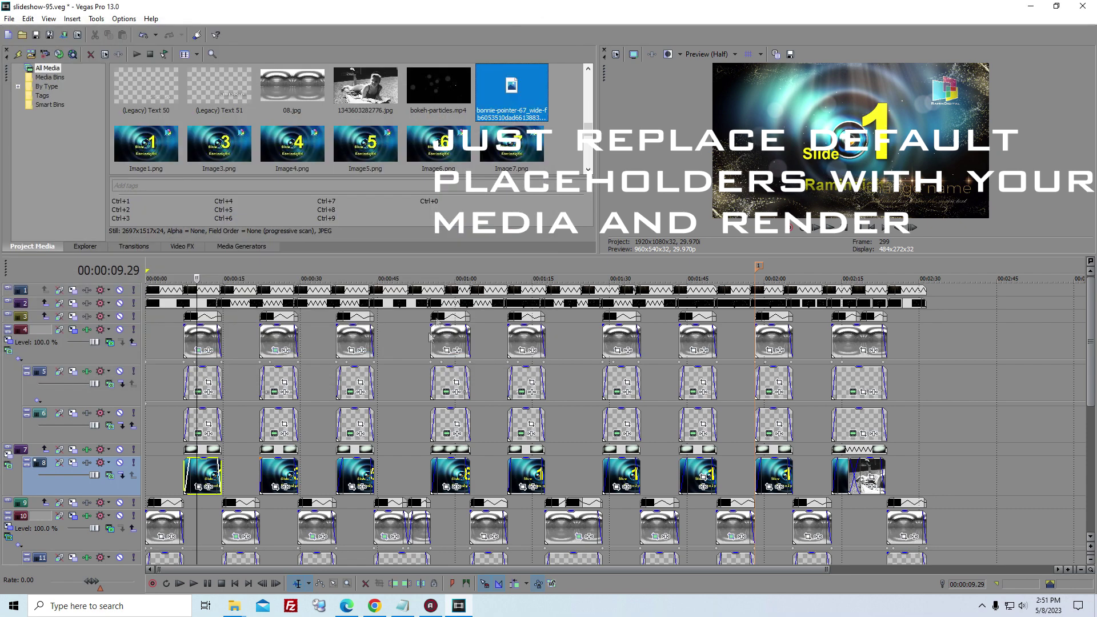
left_click(183, 421)
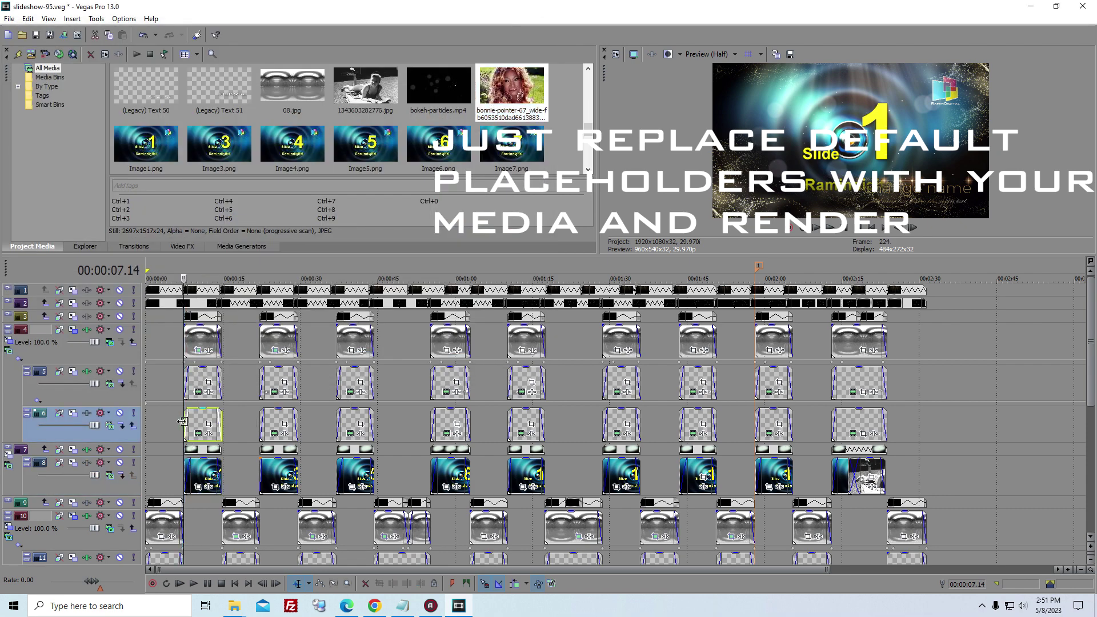
key("space")
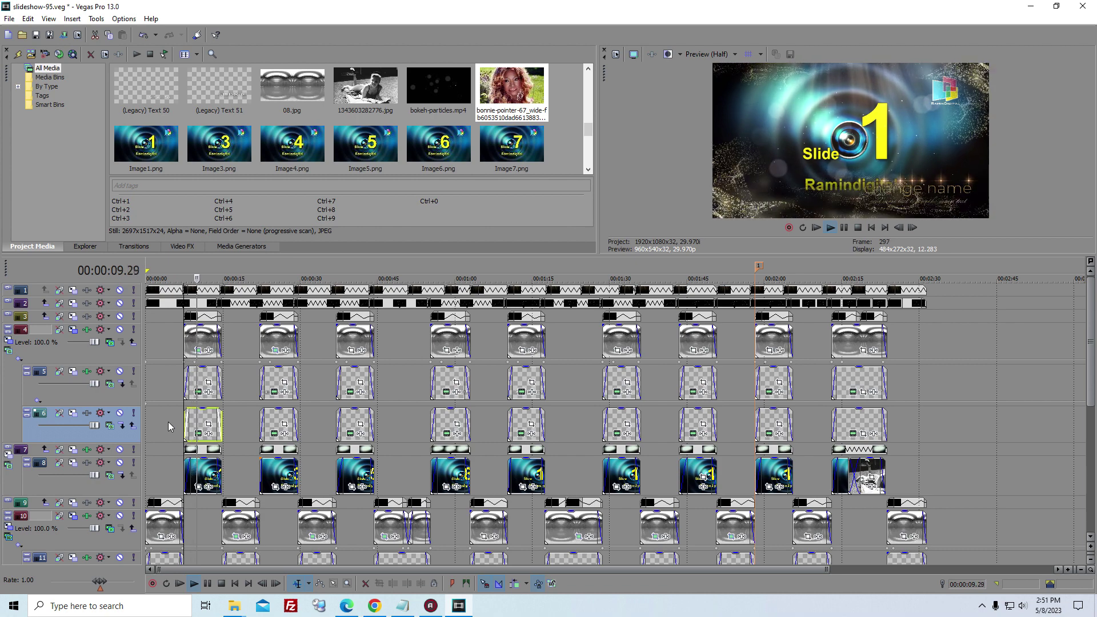
key("Return")
Replace the Image1.png placeholder in the project media with BDS_6506.jpg and play the first slide.
right_click(150, 144)
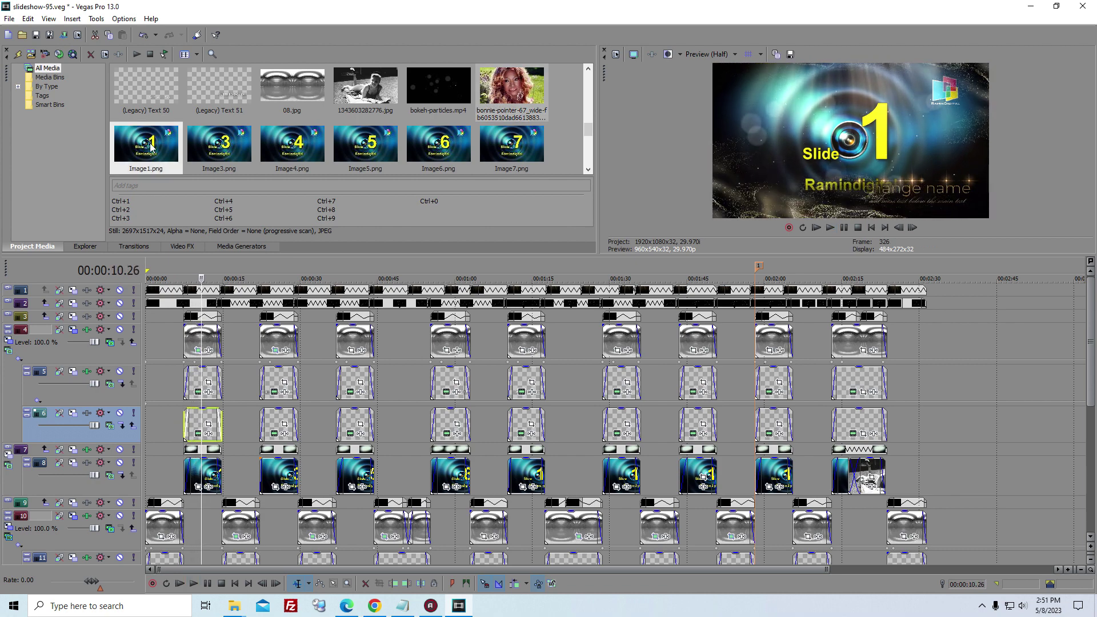
left_click(192, 330)
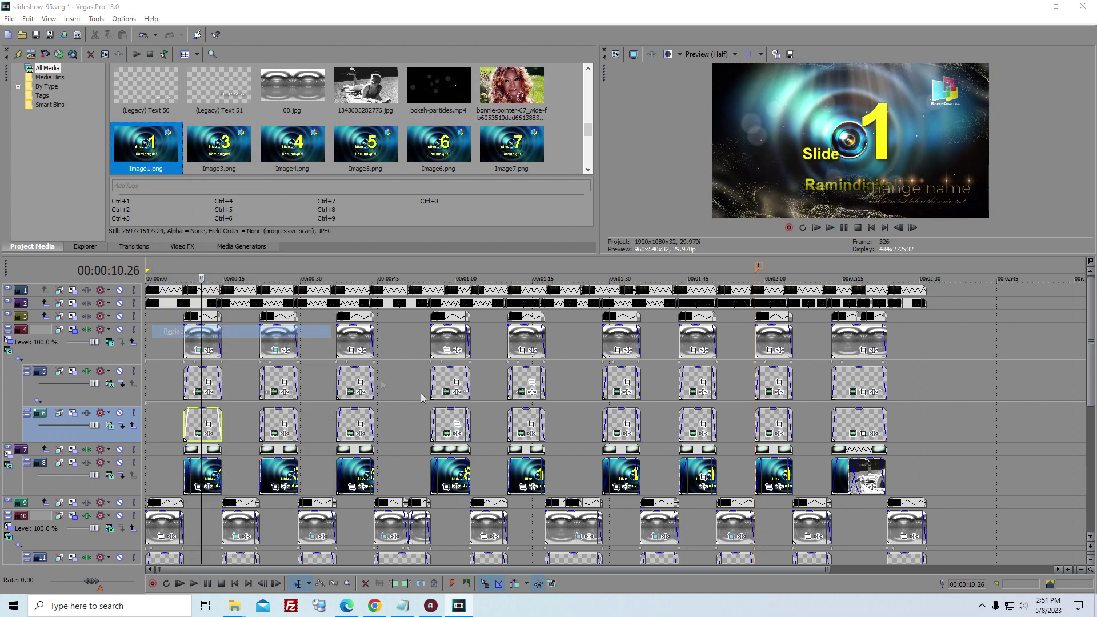
double_click(369, 225)
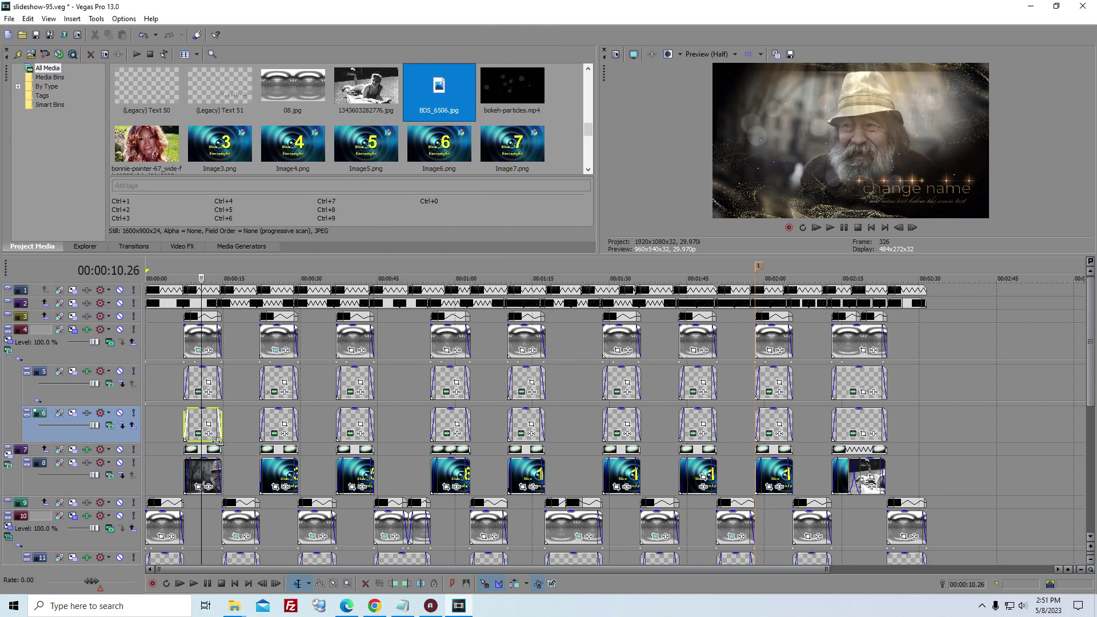
left_click(182, 422)
key("space")
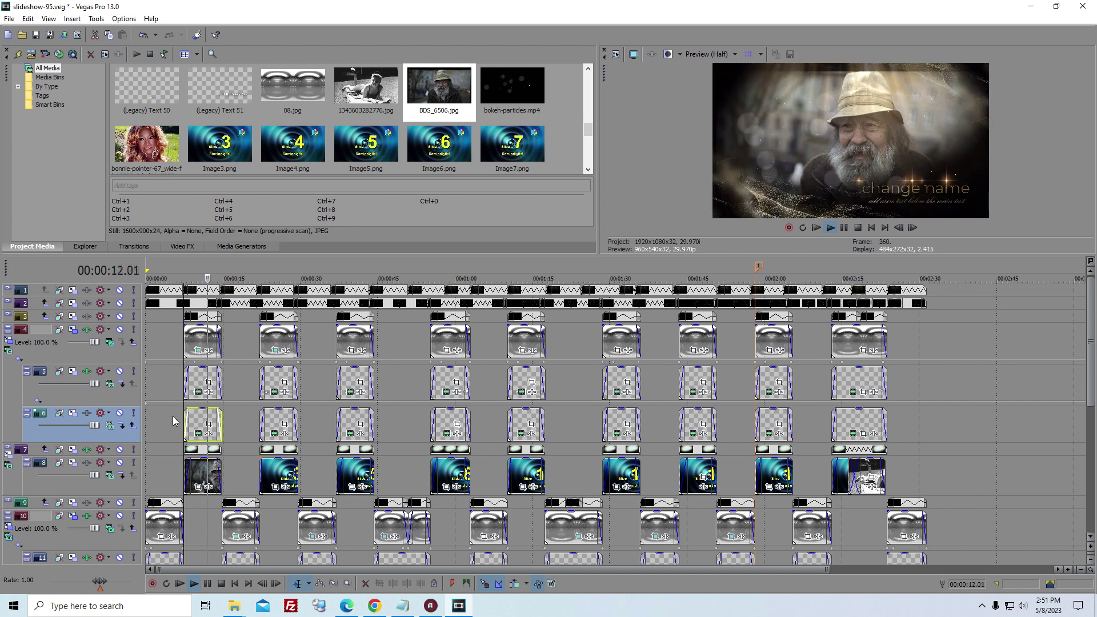
Match the pan/crop of the BDS_6506 event on track 8 to the output aspect and preview the timeline.
left_click(183, 466)
left_click(198, 487)
right_click(359, 360)
left_click(400, 416)
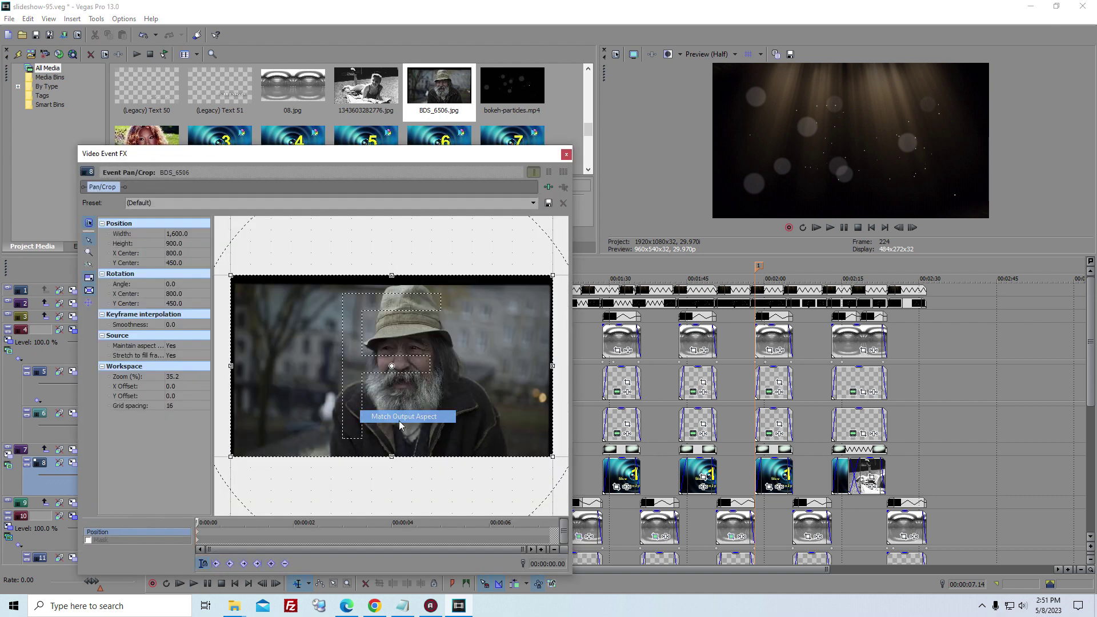
left_click(567, 154)
key("space")
left_click(257, 369)
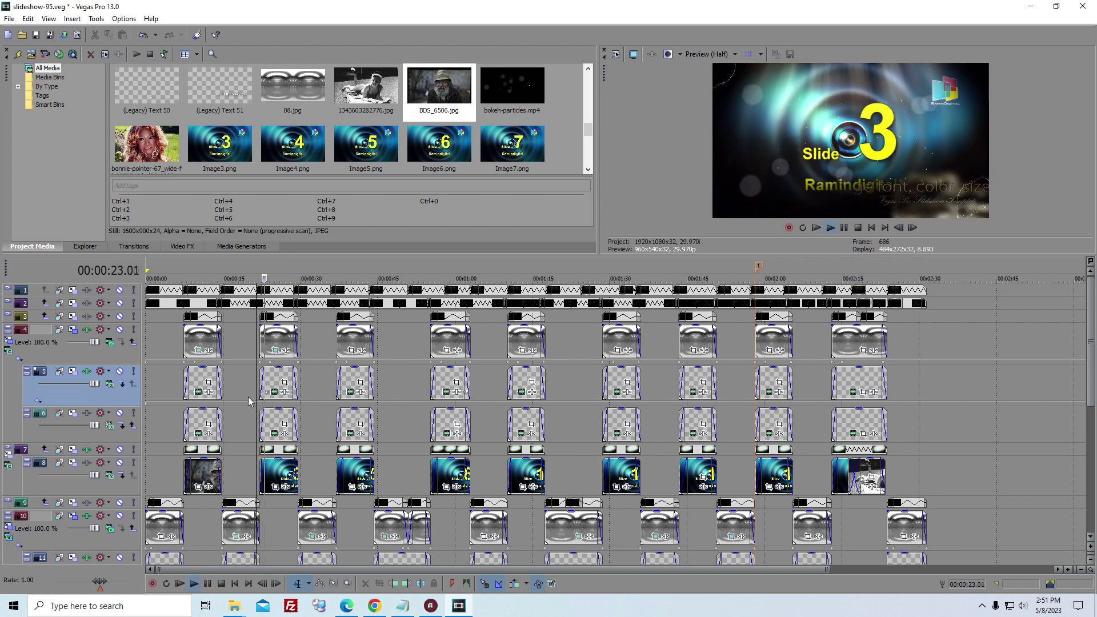
Replace the Image3.png placeholder in the project media with il_fullxfull_139028754.jpg and play its slide from the start.
right_click(229, 150)
left_click(277, 337)
scroll(382, 215, "down", 2)
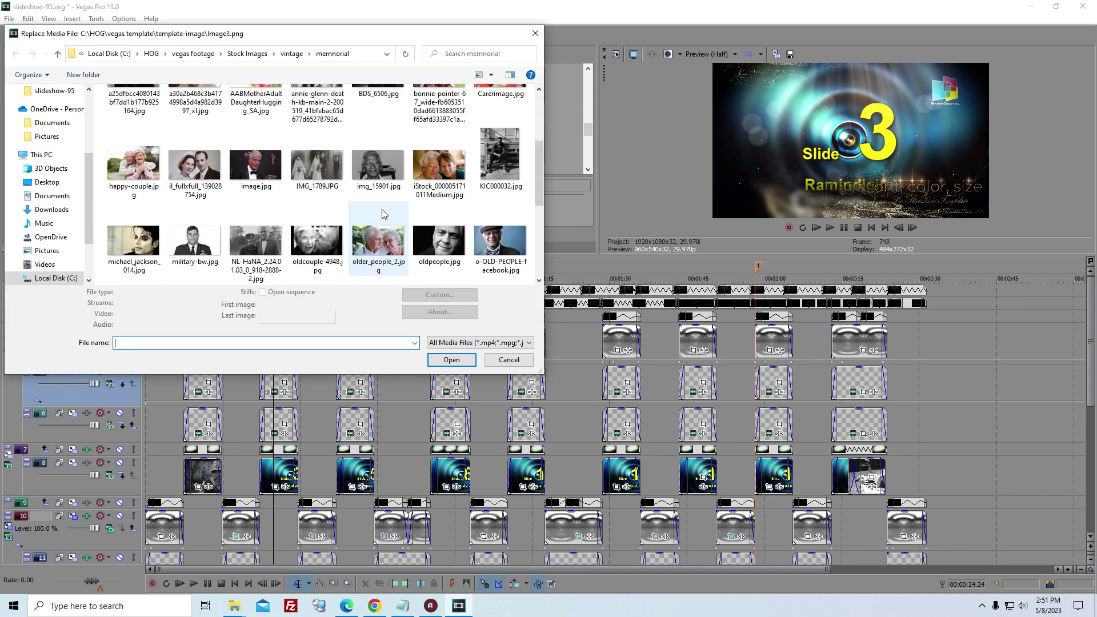
double_click(195, 168)
left_click(262, 417)
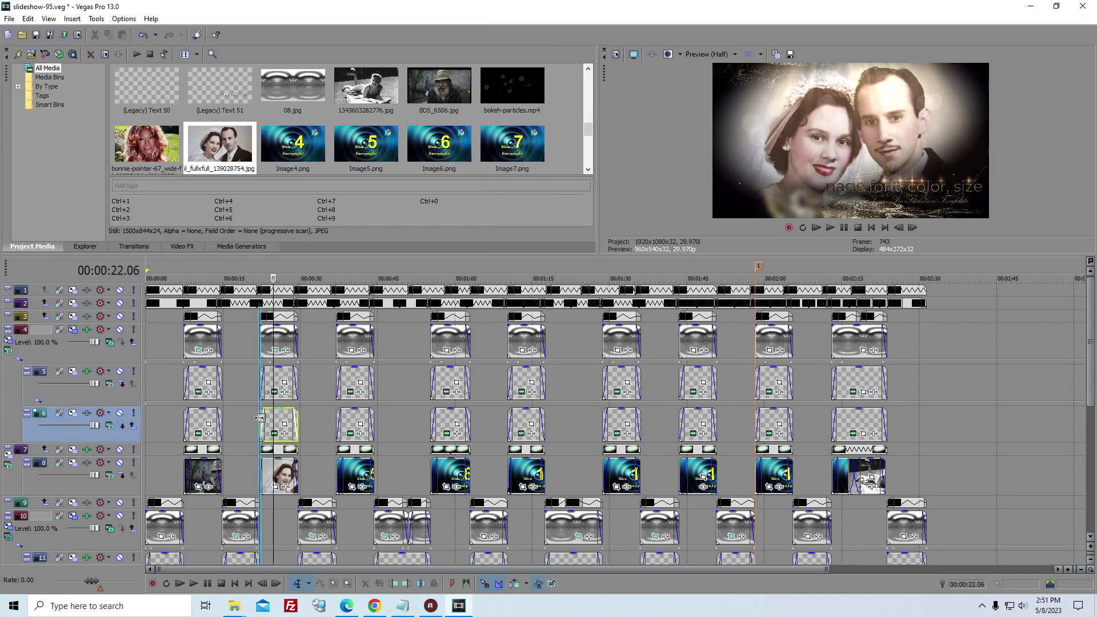
key("space")
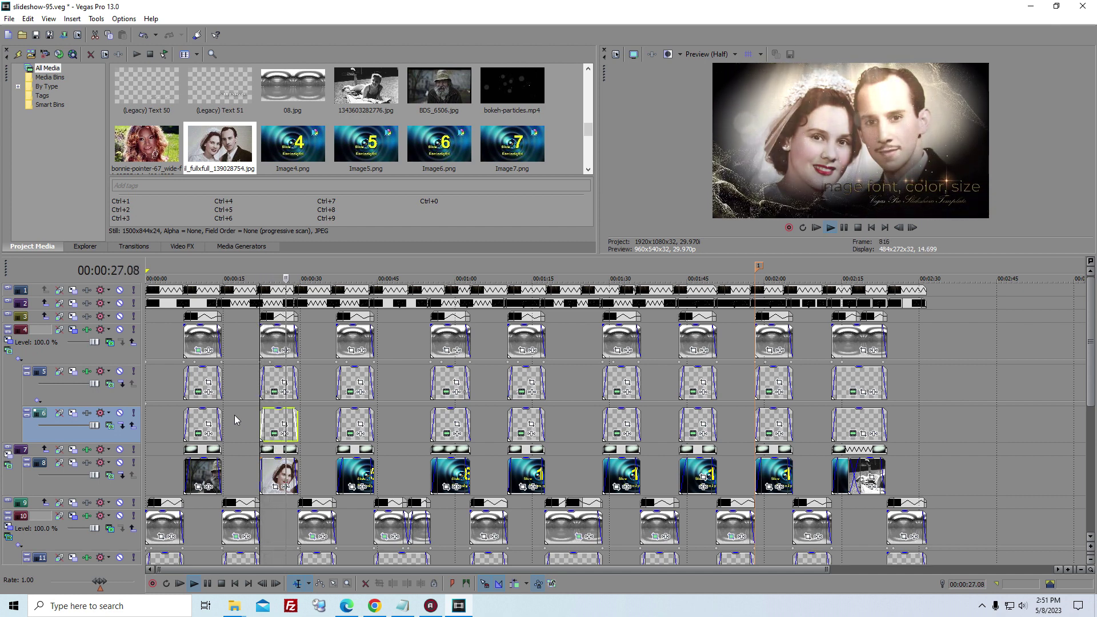
Replace the Image5.png placeholder in the project media with a25dfbcc4080143bf7dd1b177b925164.jpg and preview the "We love you" slide.
left_click(331, 437)
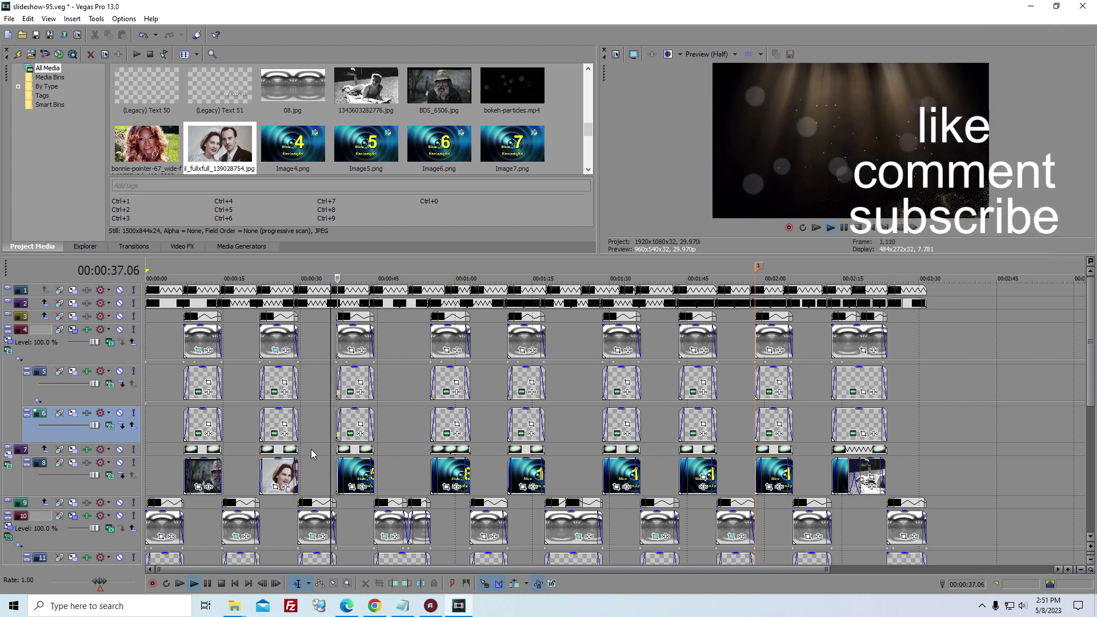
key("space")
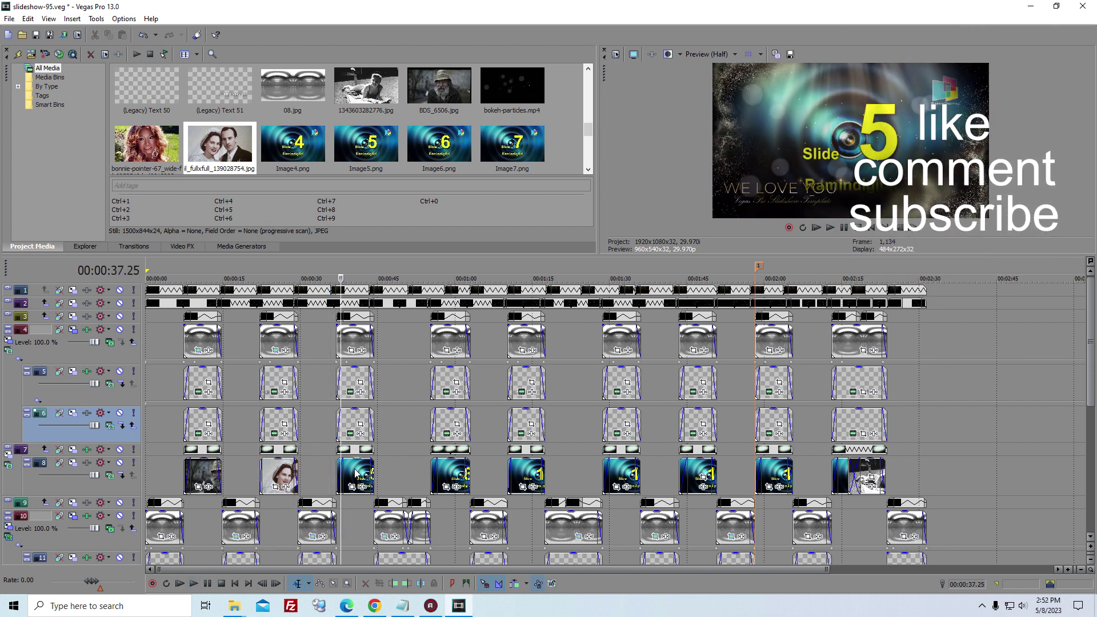
right_click(353, 147)
left_click(404, 332)
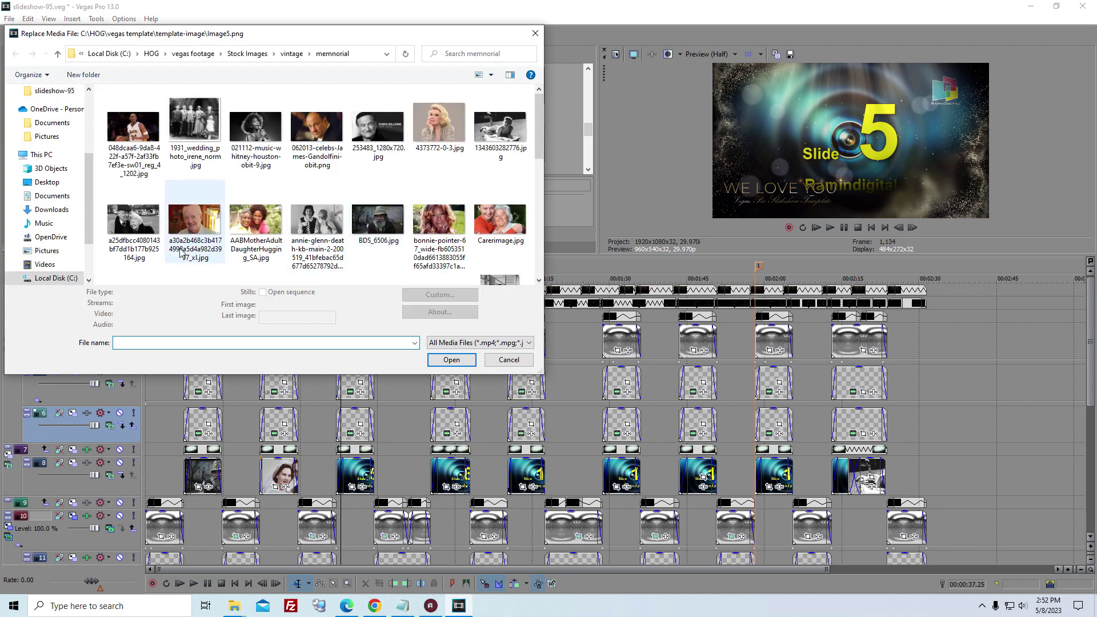
double_click(134, 219)
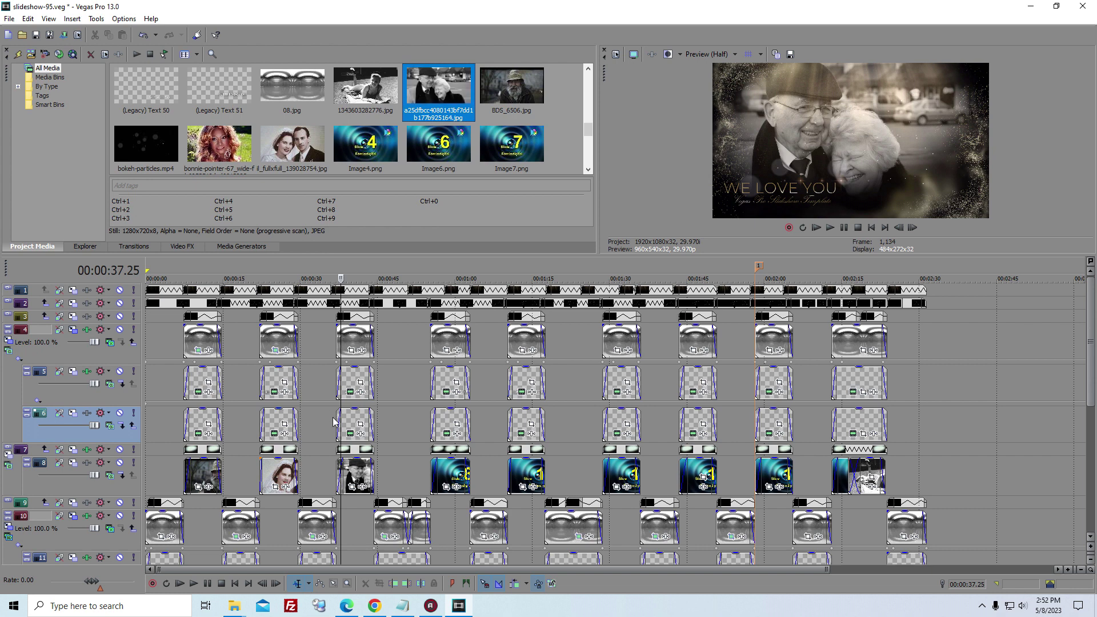
key("space")
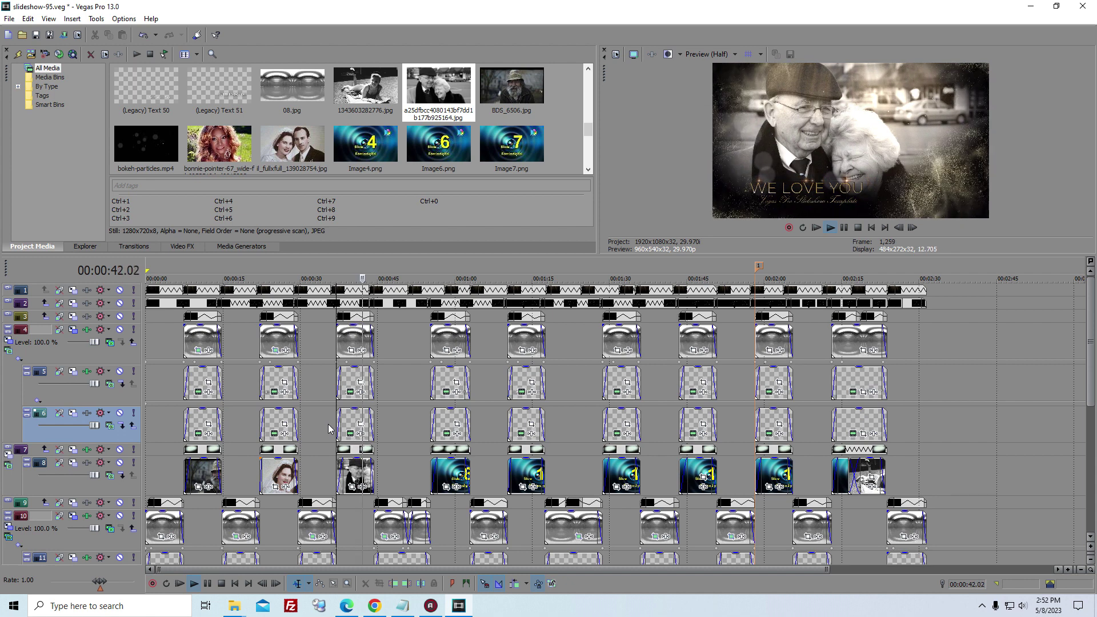
Replace the Image8.png placeholder in the project media with IMG_1789.JPG and play the fourth slide on track 8.
left_click(425, 469)
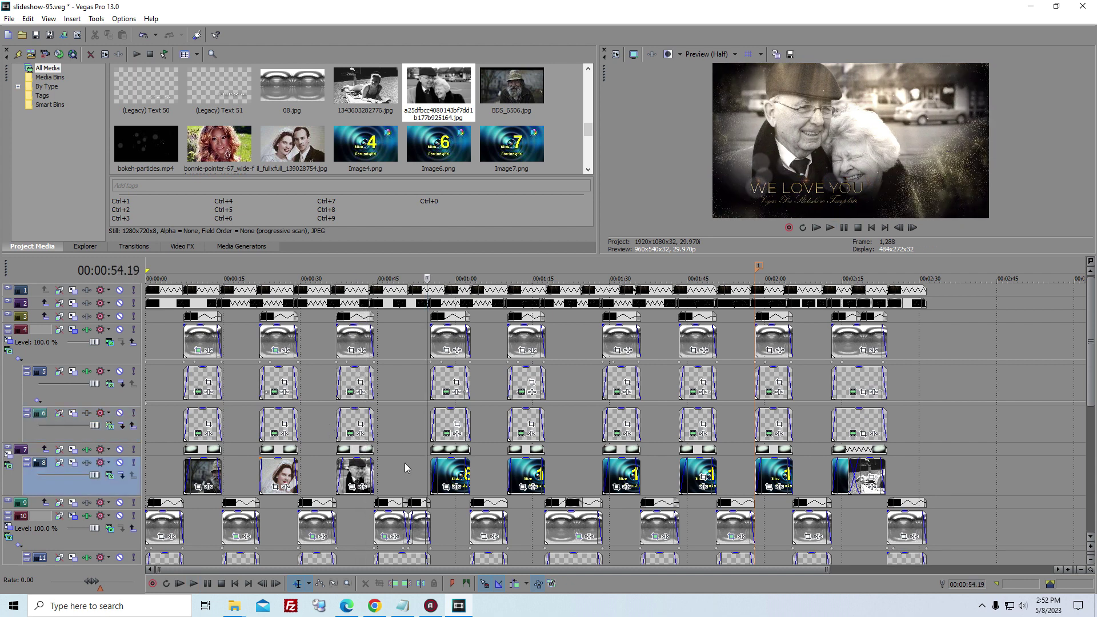
key("space")
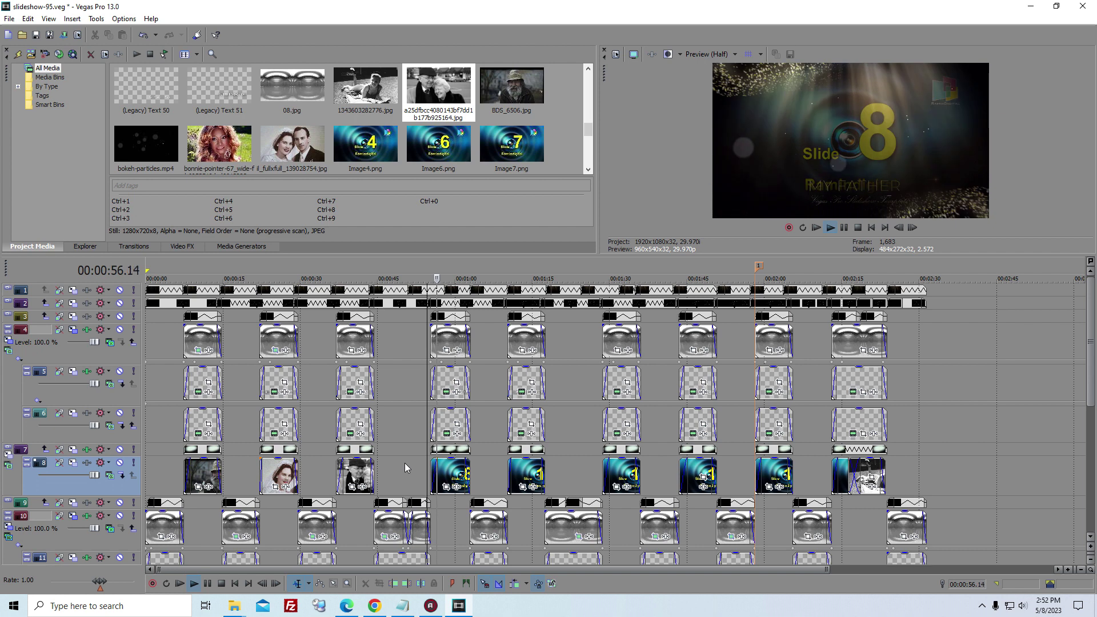
key("space")
left_click(588, 170)
left_click(588, 170)
right_click(161, 158)
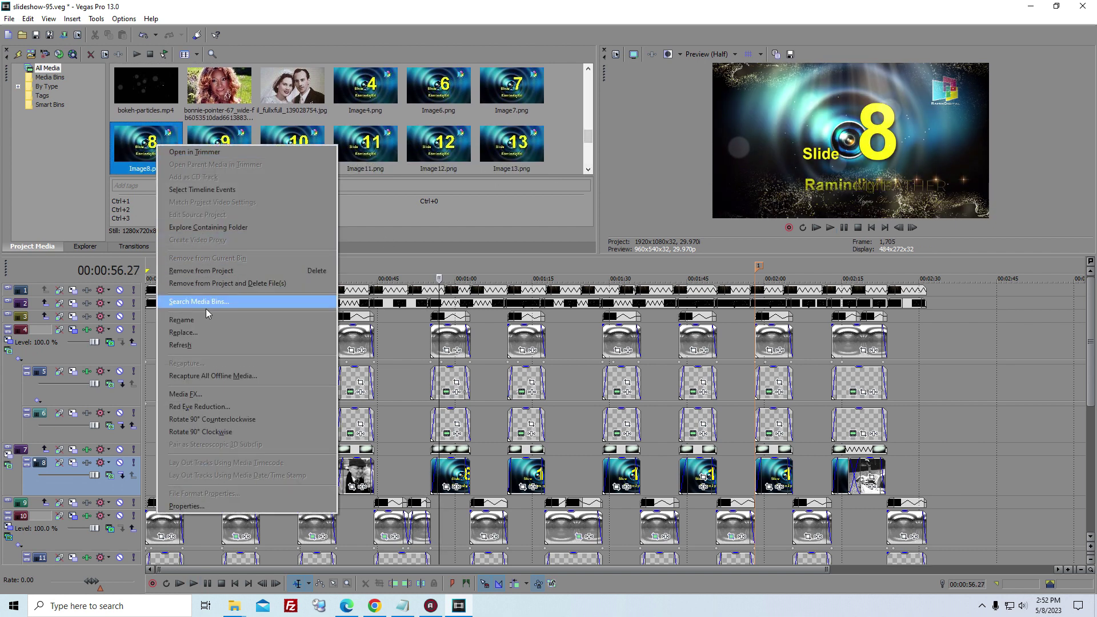
left_click(195, 332)
scroll(382, 231, "down", 2)
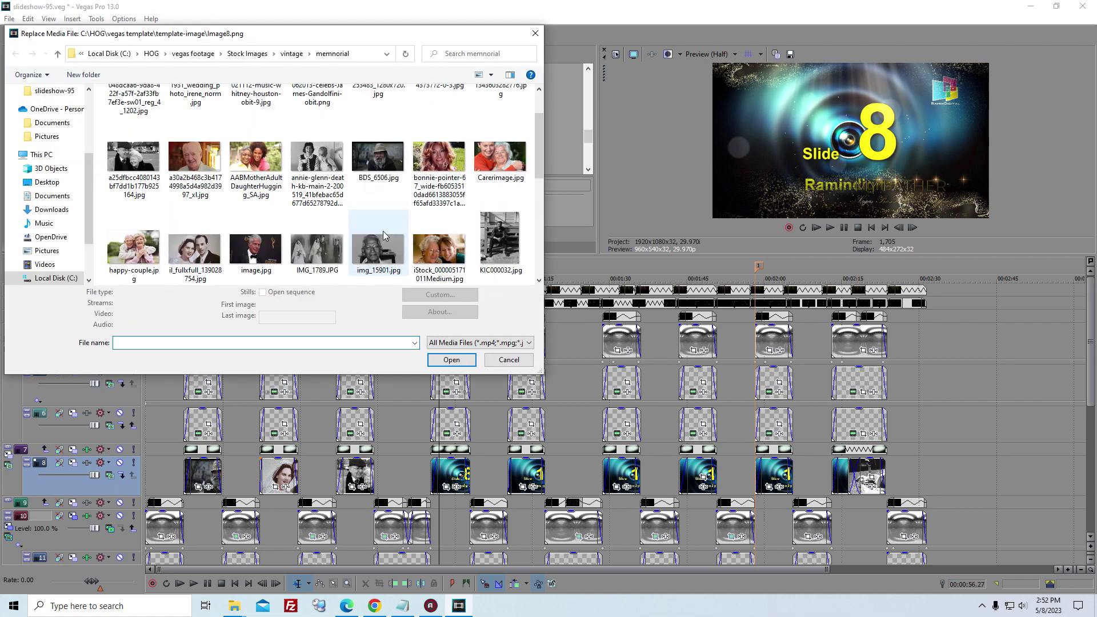
left_click(335, 250)
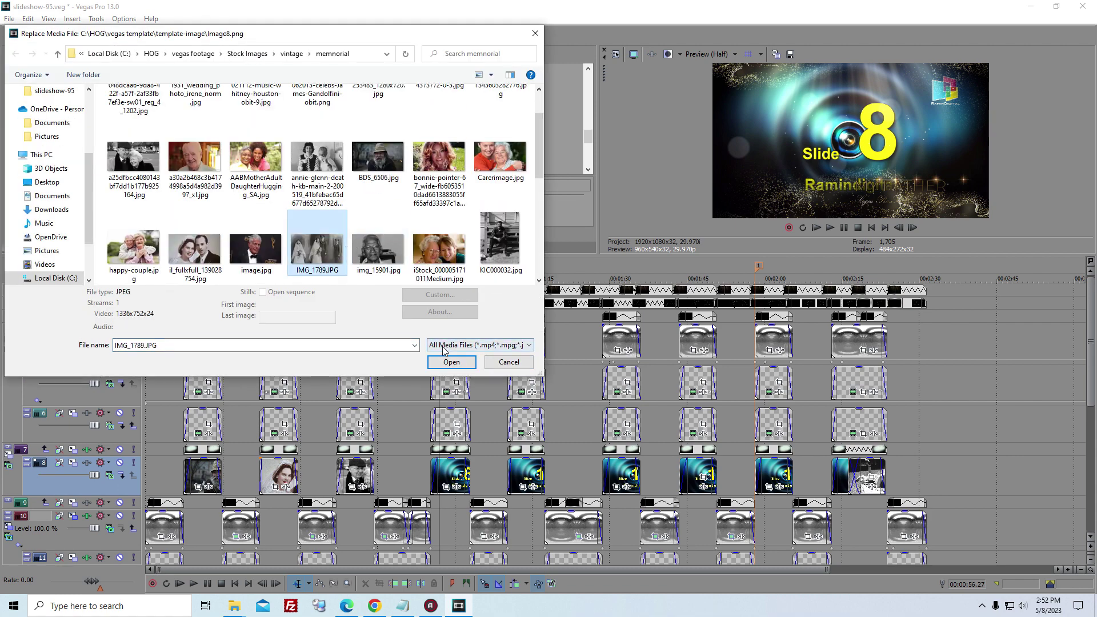
left_click(449, 360)
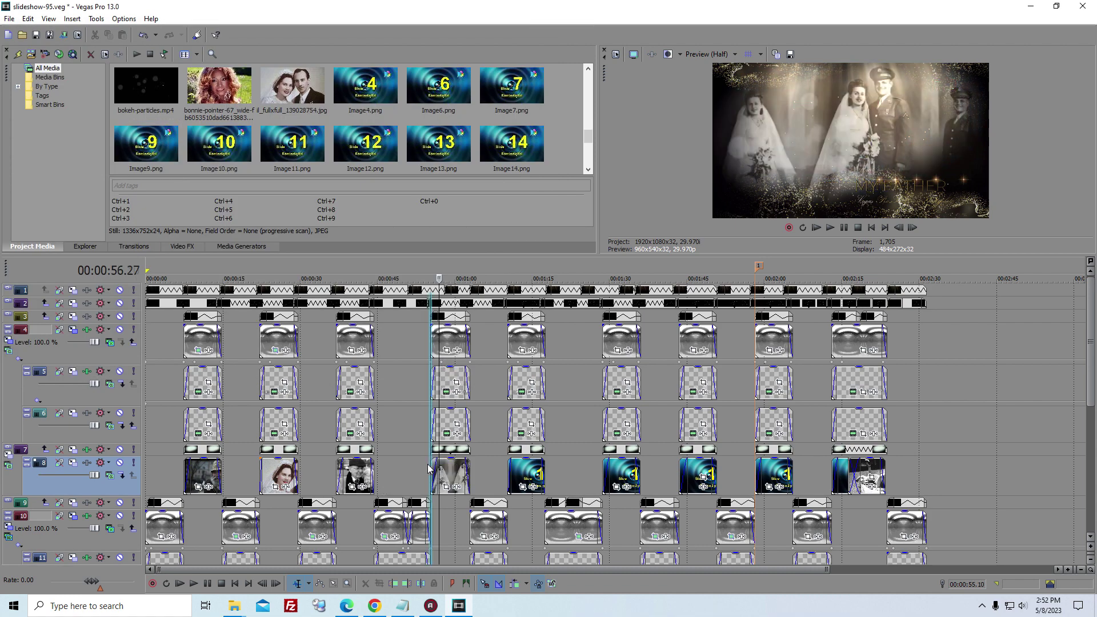
key("space")
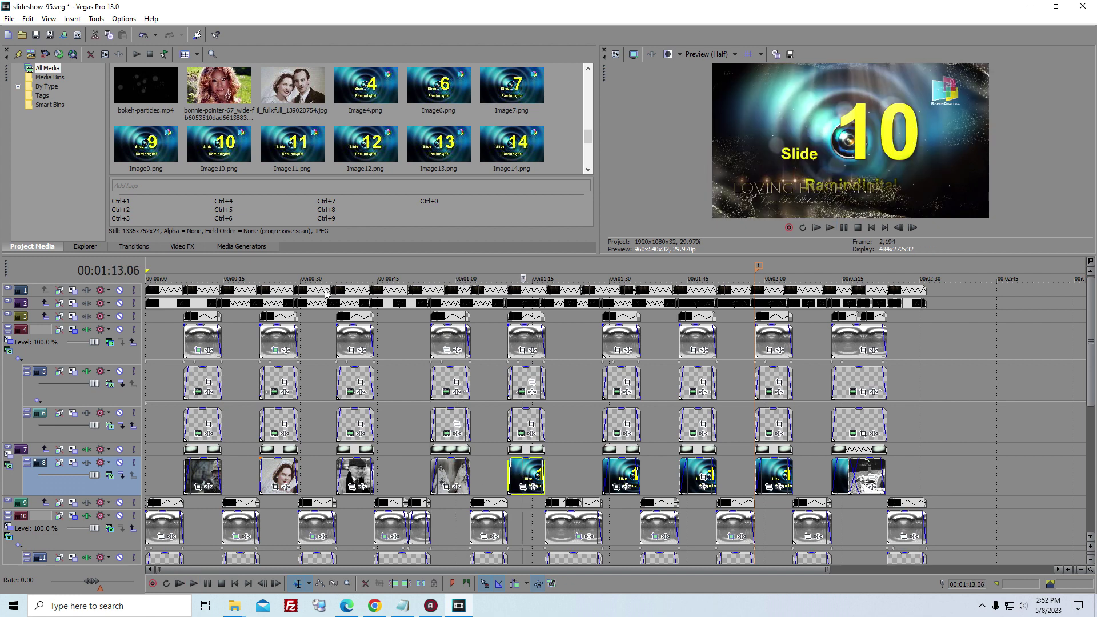
Replace the Image10.png placeholder in the project media with VBK-IANHOLM-AP-1.jpg and play the timeline from just before its slide.
right_click(231, 152)
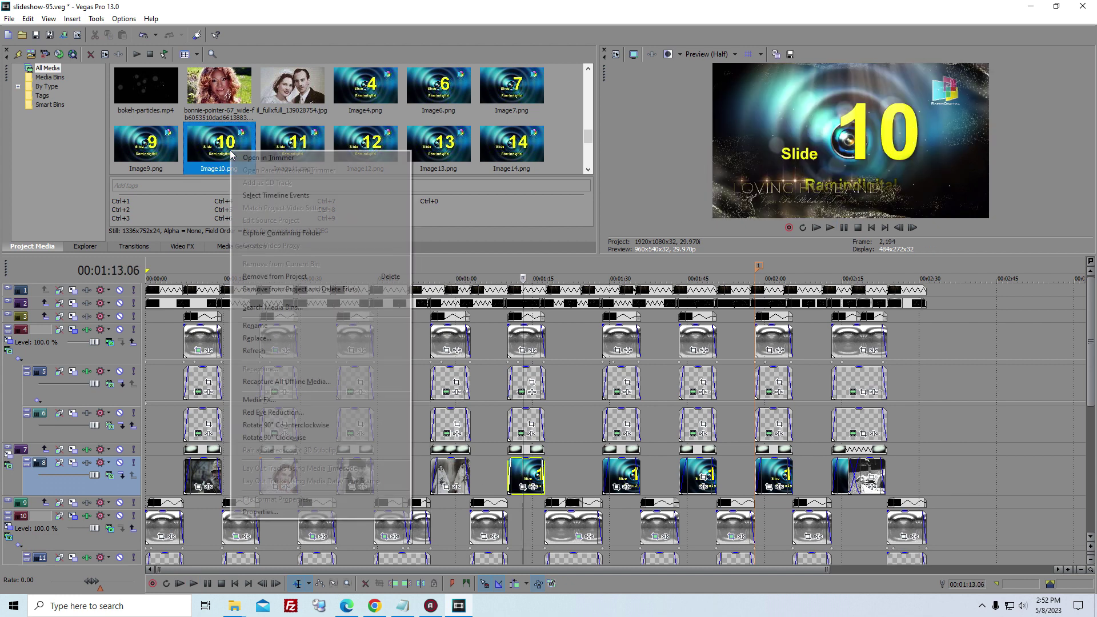
left_click(273, 339)
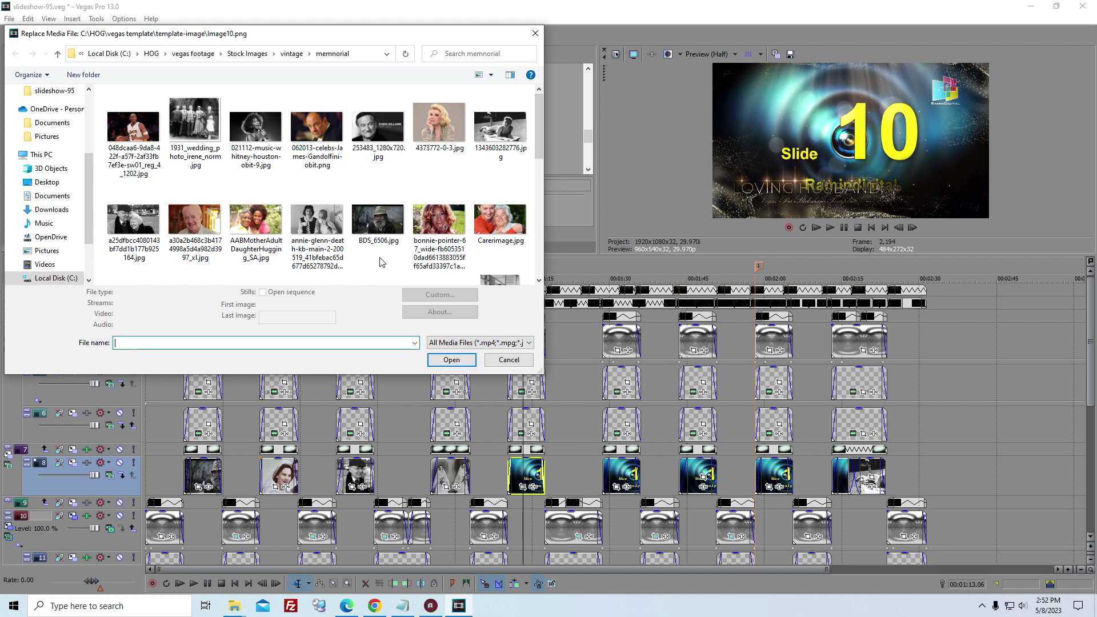
scroll(382, 262, "down", 1)
scroll(380, 262, "down", 3)
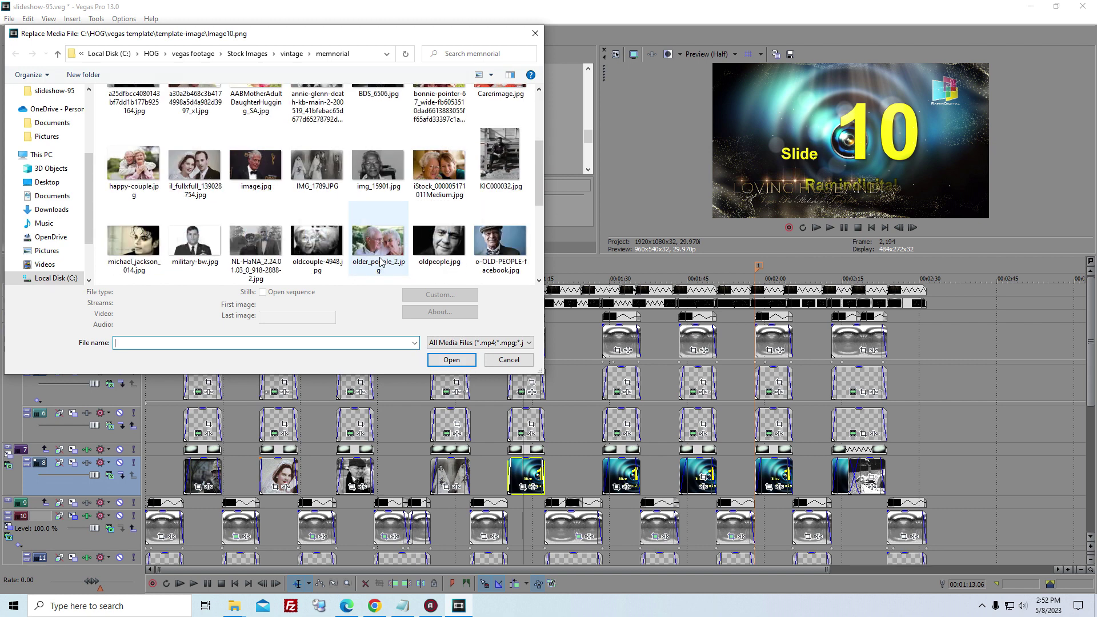
scroll(380, 262, "down", 3)
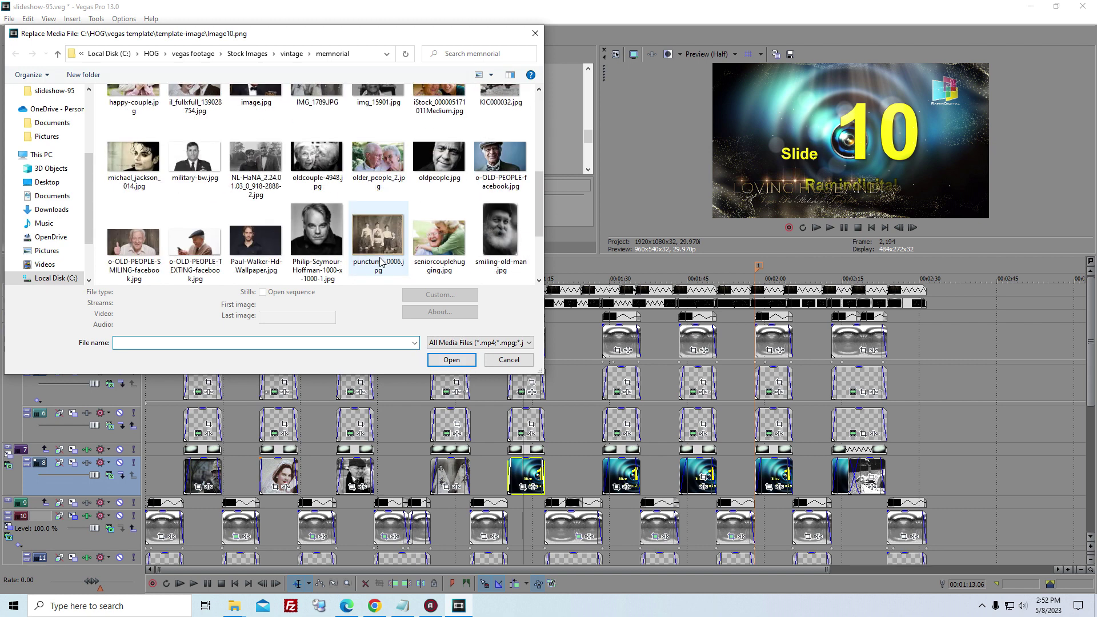
scroll(380, 262, "down", 3)
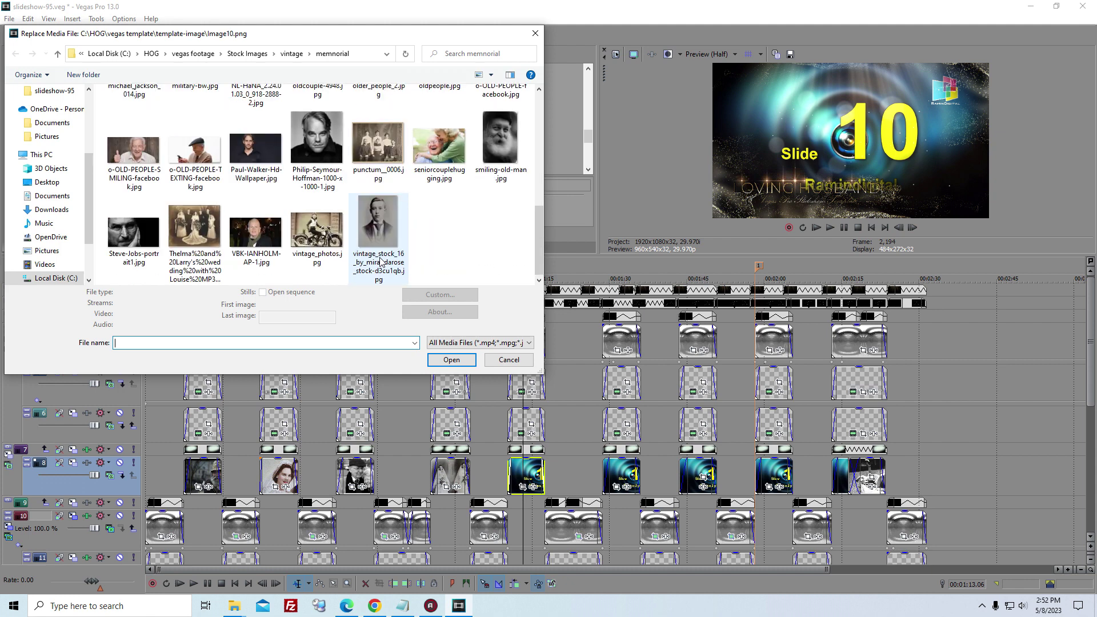
left_click(262, 235)
left_click(449, 362)
left_click(500, 472)
key("space")
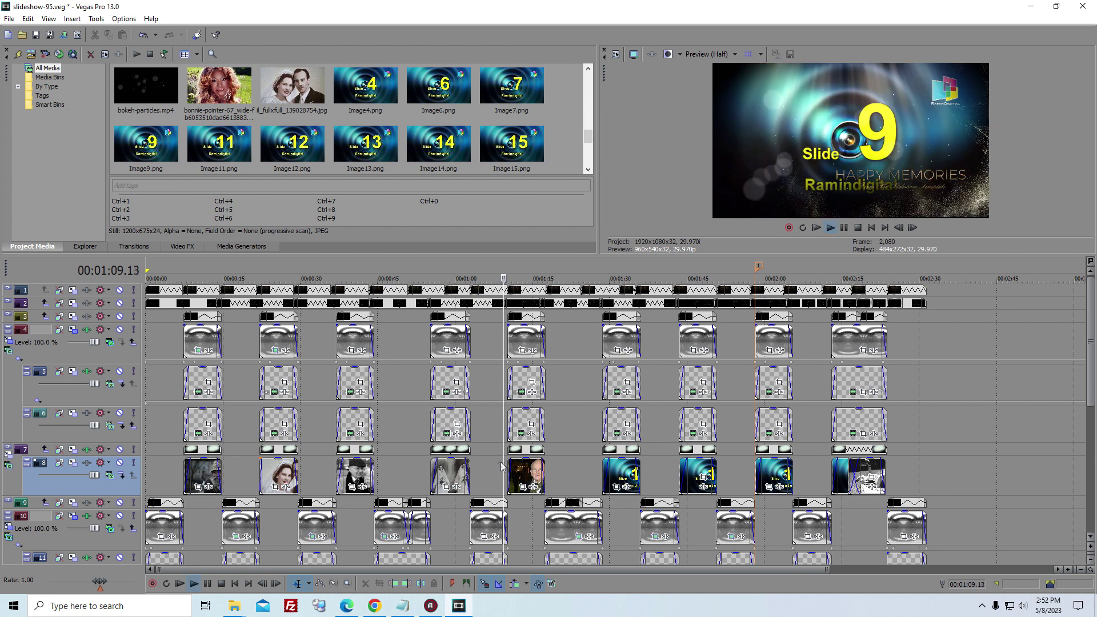